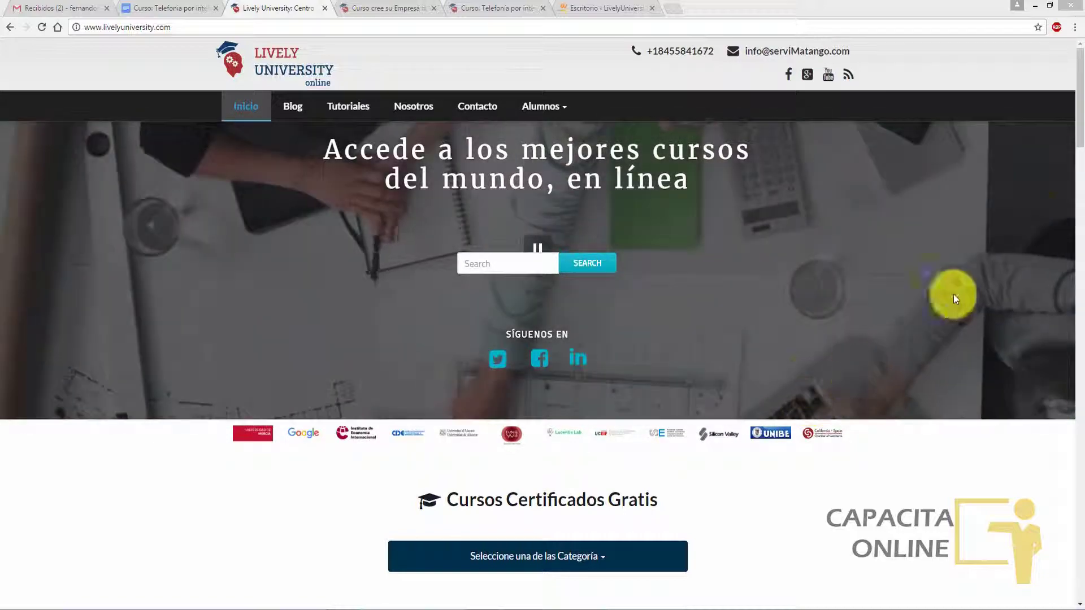
Step: Review the course card under Cursos Telefonía por Internet (VoIP) and its information page, returning to the home page
left_click(1080, 133)
left_click_drag(1080, 133, 1081, 237)
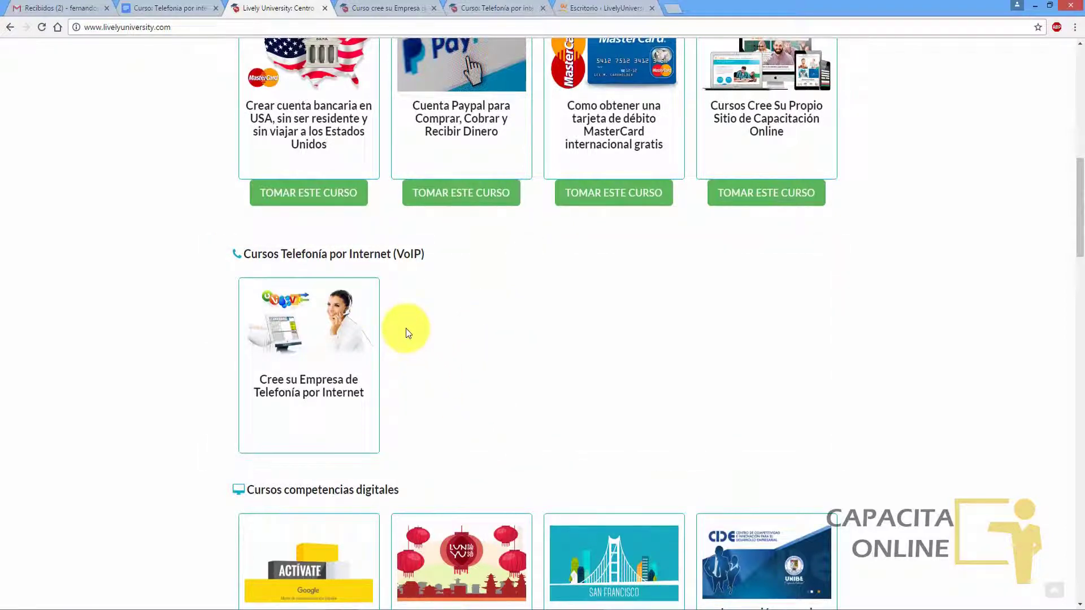
mouse_move(346, 402)
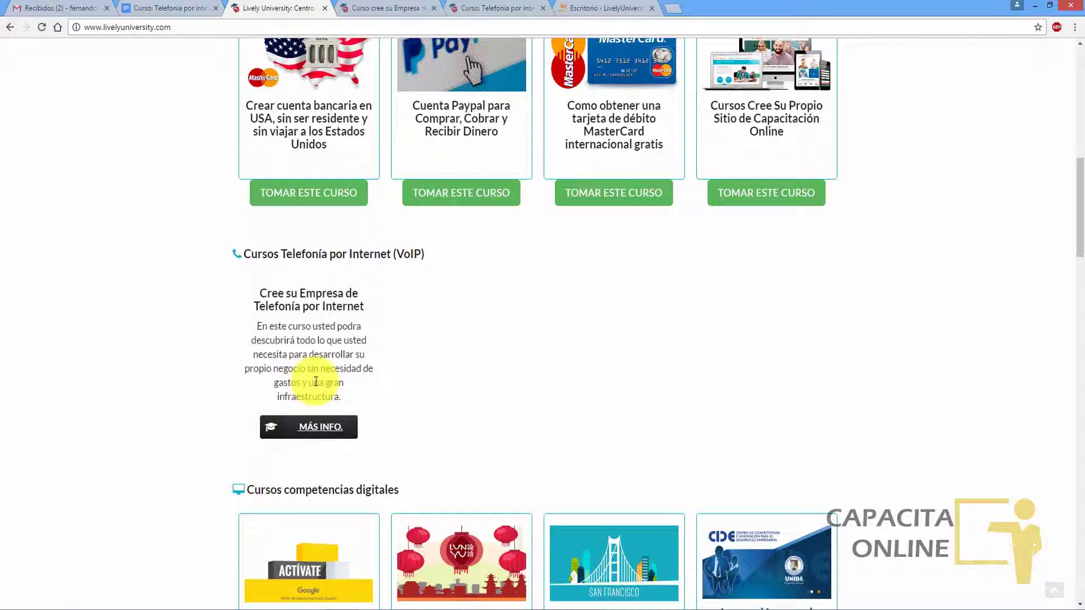
left_click(308, 428)
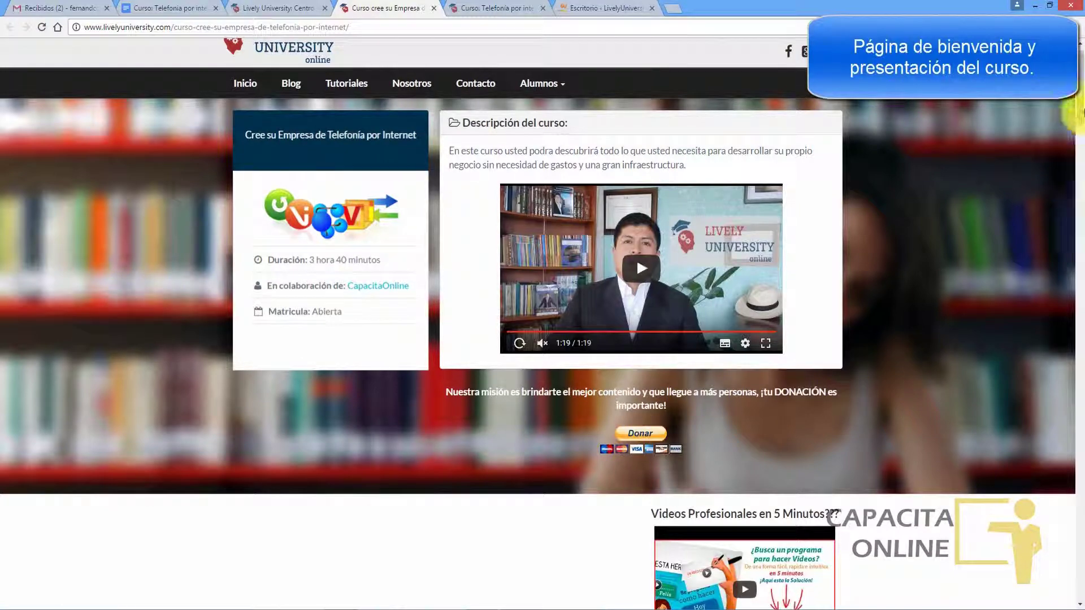
left_click_drag(1077, 109, 1067, 59)
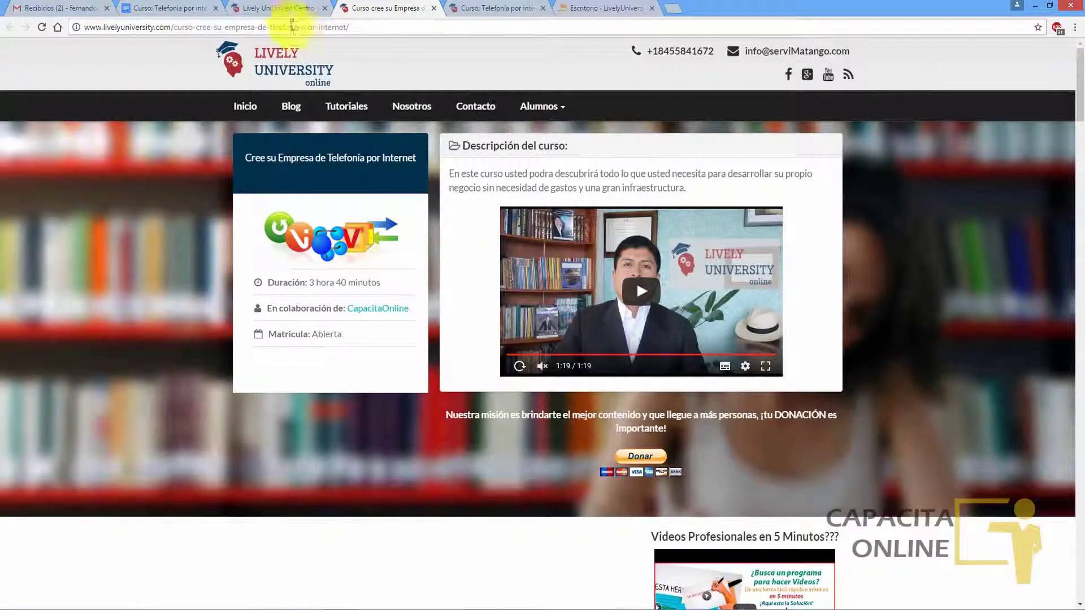
left_click(286, 5)
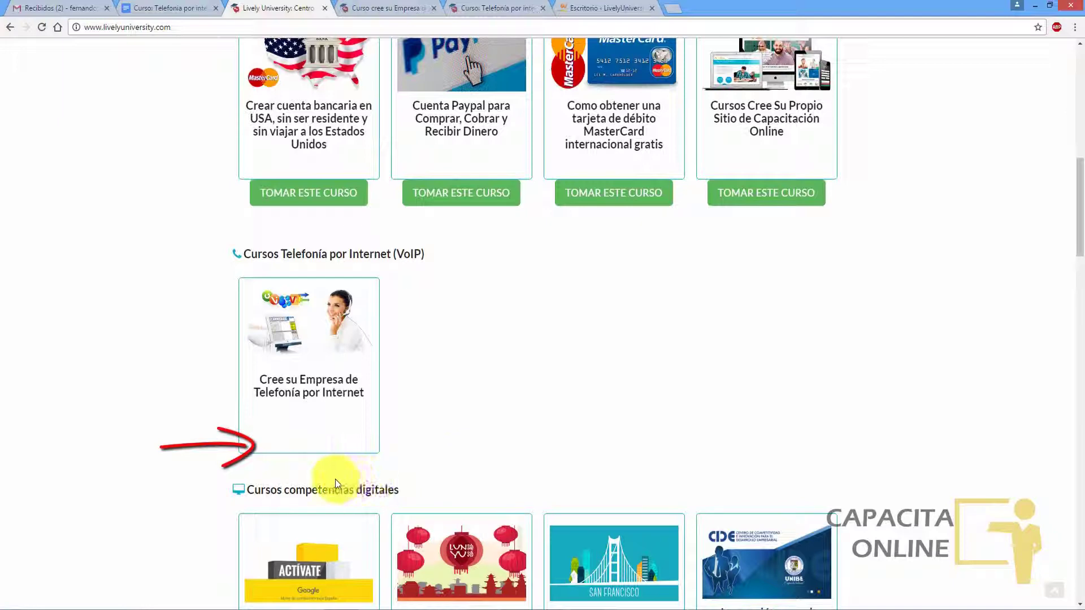
Step: Open the LearnDash course list in the site admin and note the internet telephony course's ID, 1224, in Notepad
left_click(624, 8)
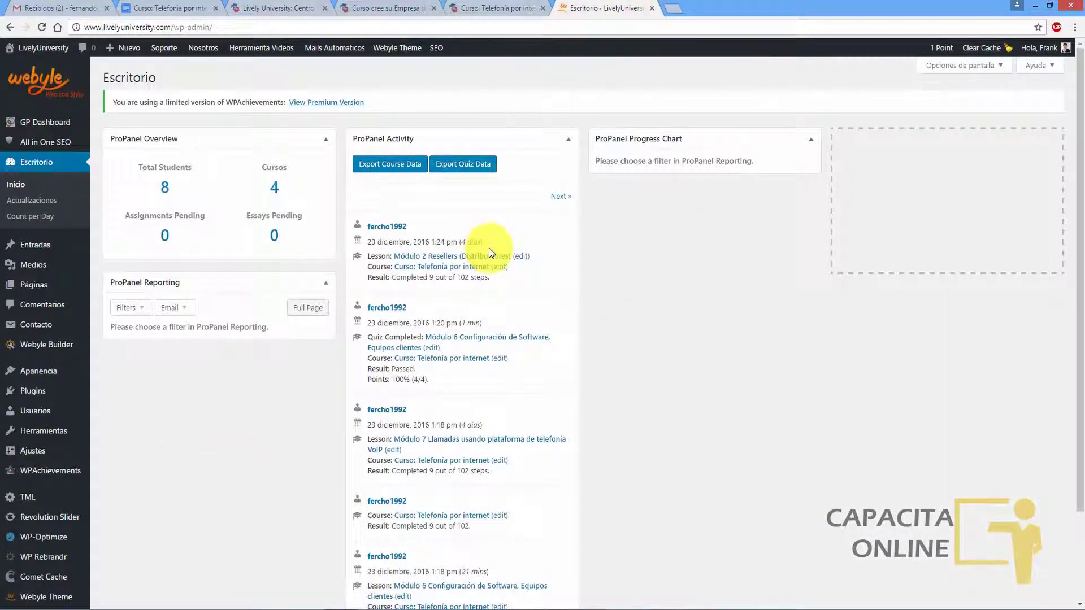
scroll(73, 465, "down", 2)
mouse_move(67, 509)
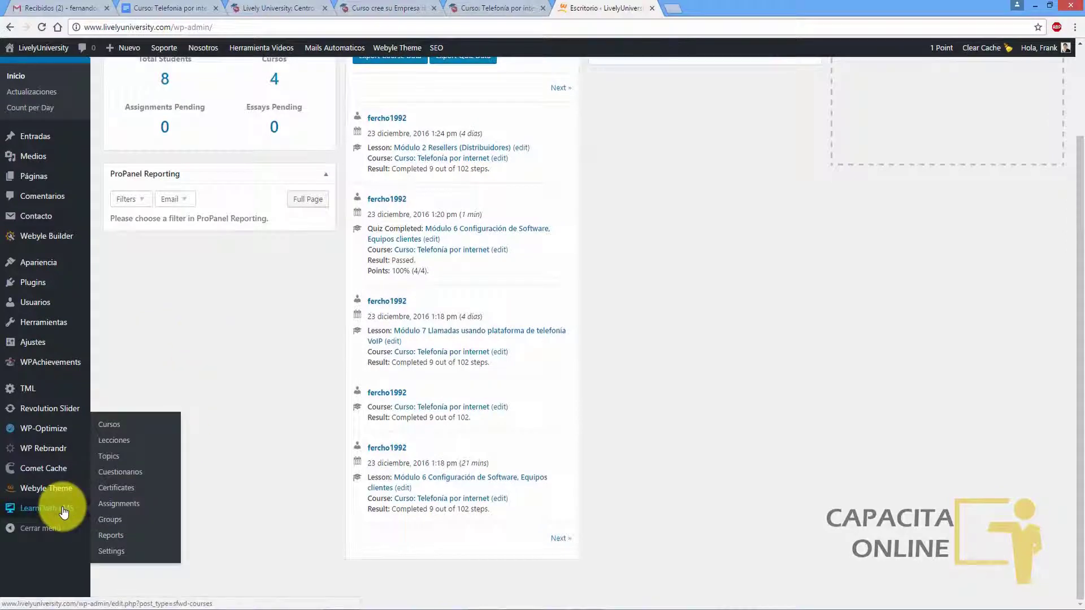
left_click(110, 425)
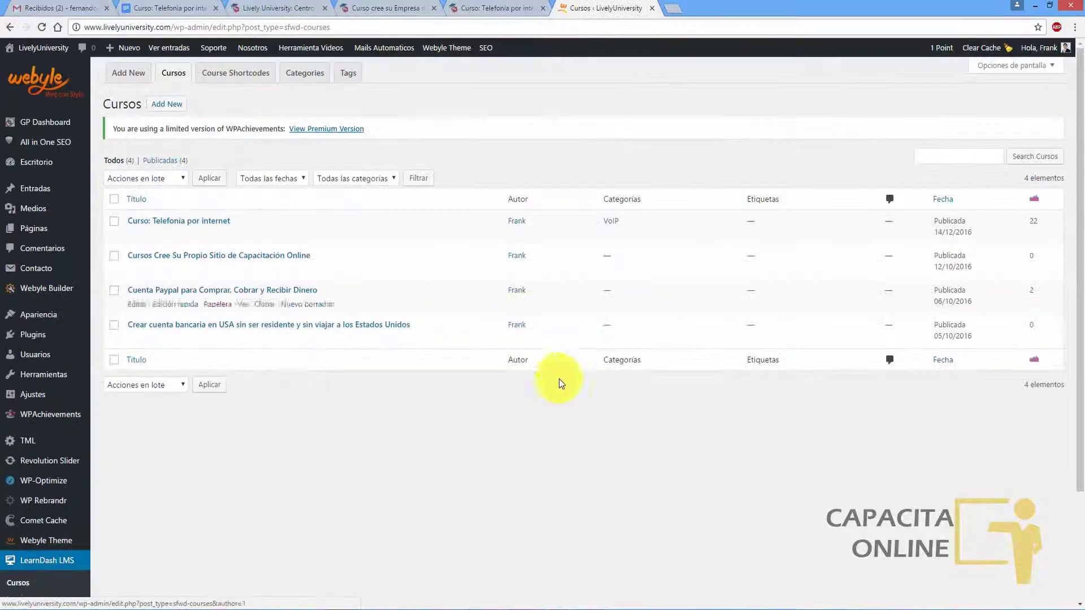
key("alt+Tab")
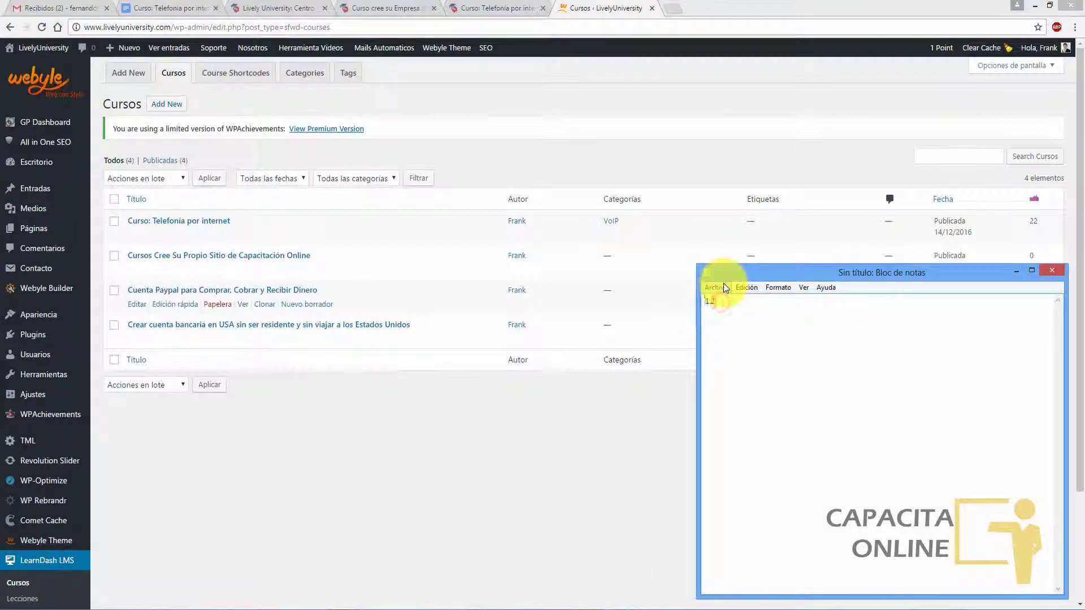
left_click(488, 540)
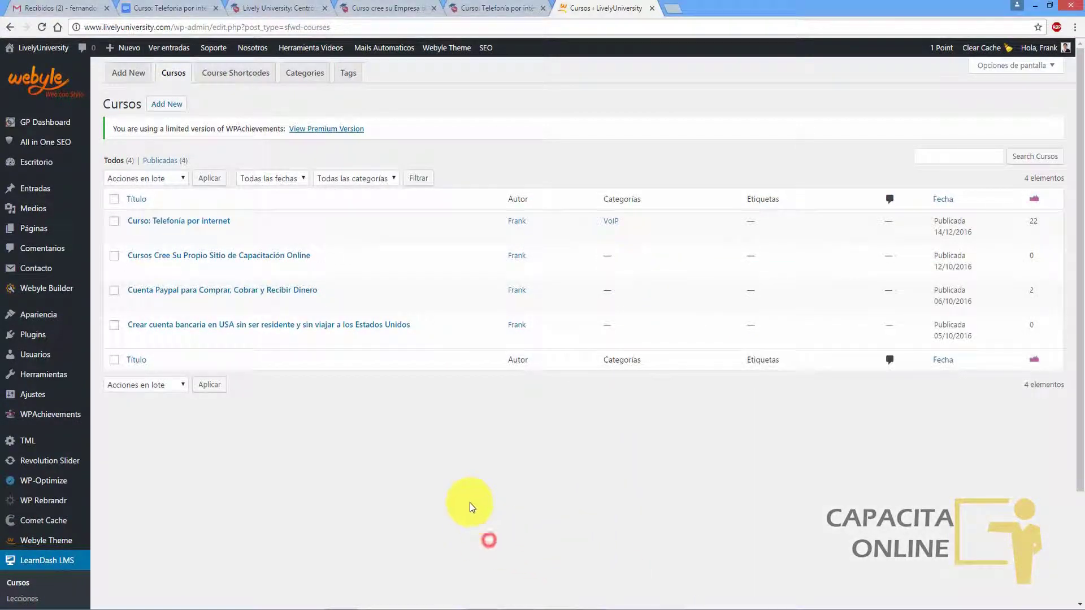
Step: Copy the example [learndash_payment_buttons course_id="123"] from the Course Shortcodes reference into the Notepad note below the course ID
left_click(244, 82)
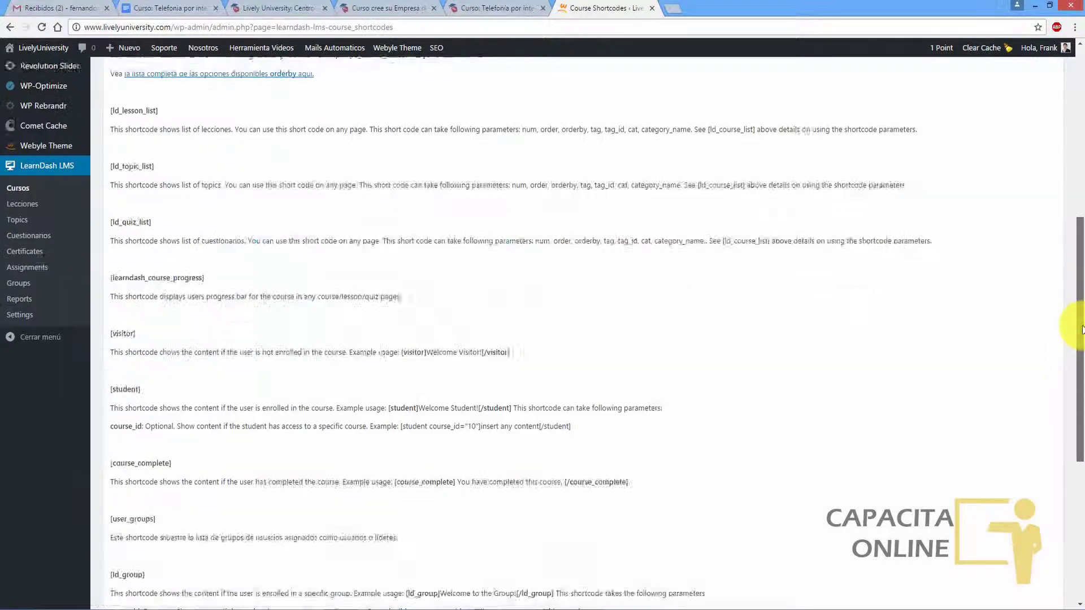
scroll(1083, 217, "up", 10)
left_click_drag(1083, 216, 1080, 528)
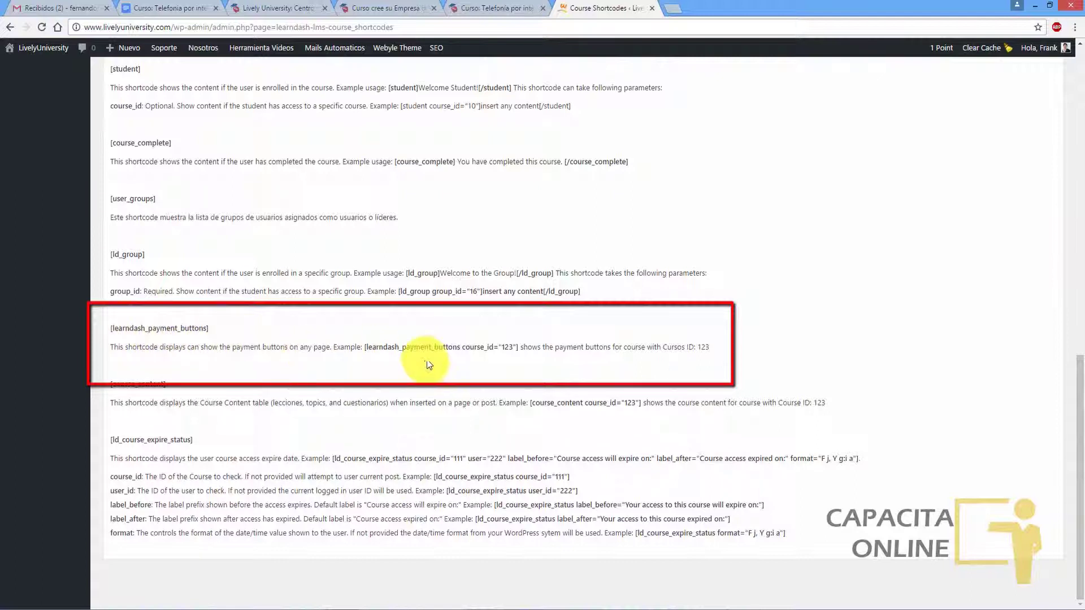
left_click_drag(363, 347, 518, 347)
key("ctrl+c")
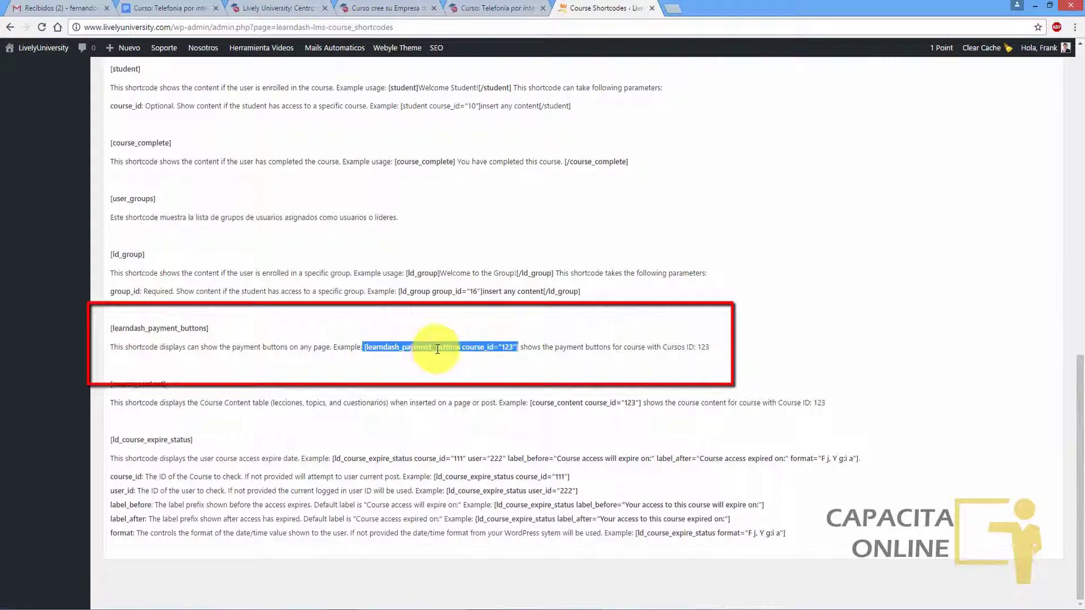
left_click(585, 609)
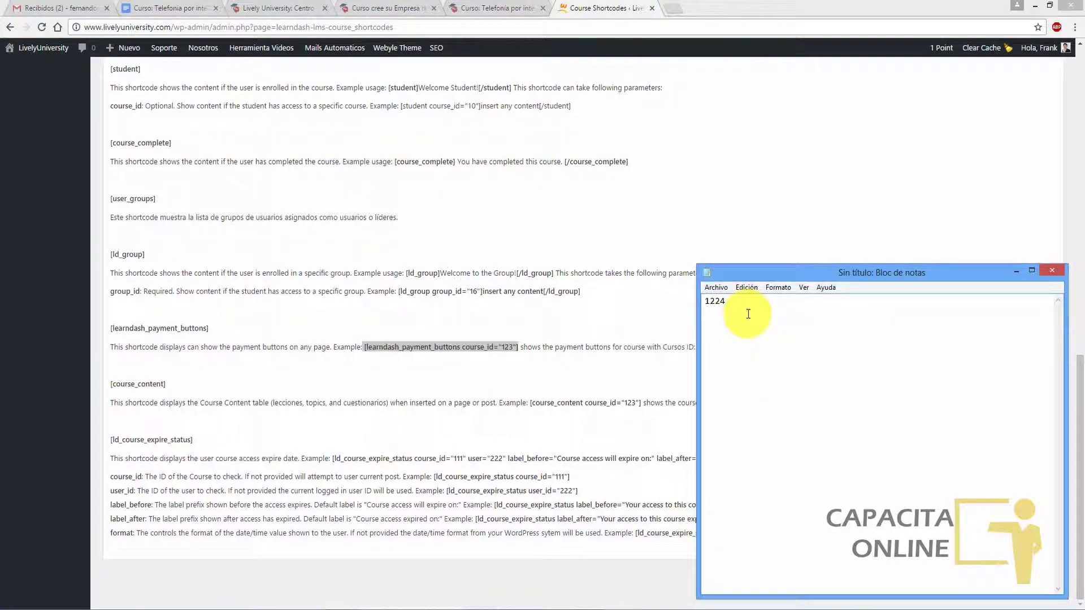
key("ctrl+v")
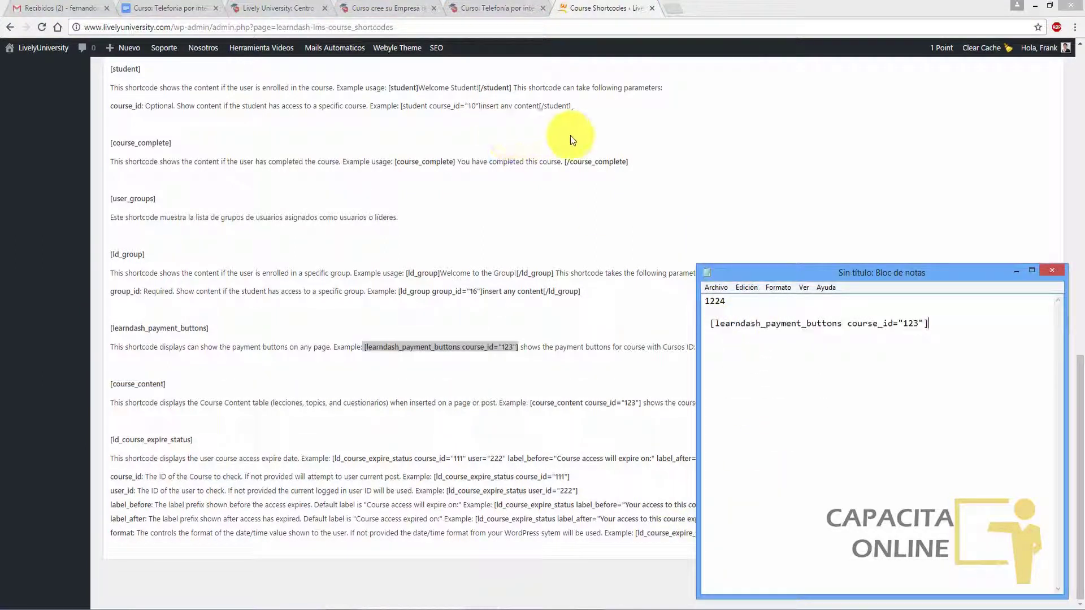
Step: Add the label "Boton tomar el curso" above the payment buttons shortcode in the note
left_click(840, 310)
key("Return")
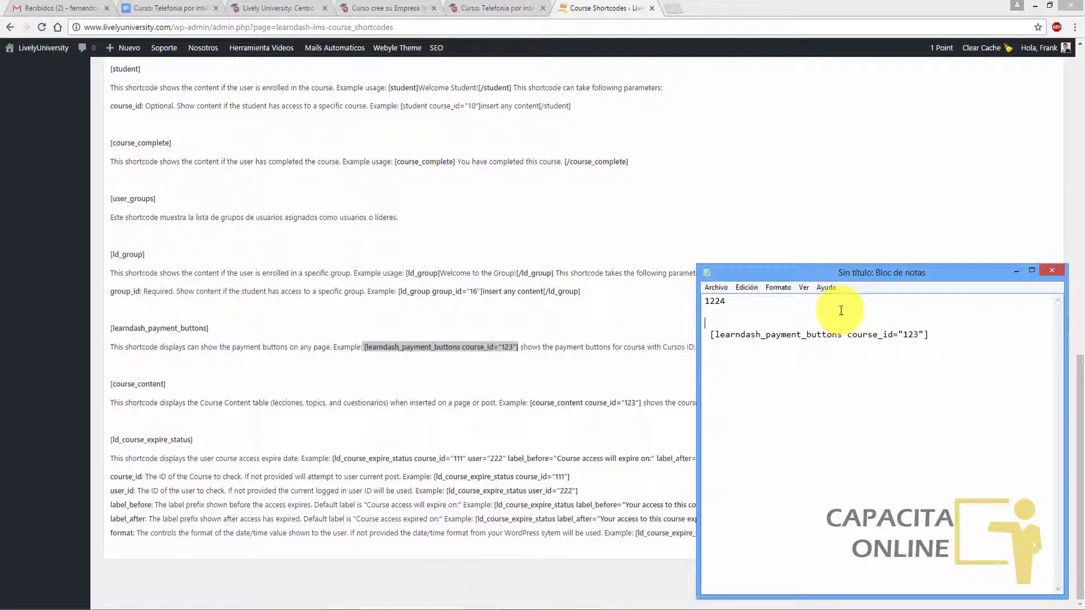
key("BackSpace")
key("Return")
type("Boton tomar el curso")
Step: Add the label "Tabla de contenido" to the note and copy the example [course_content course_id="123"] from the shortcode reference beneath it
left_click(942, 327)
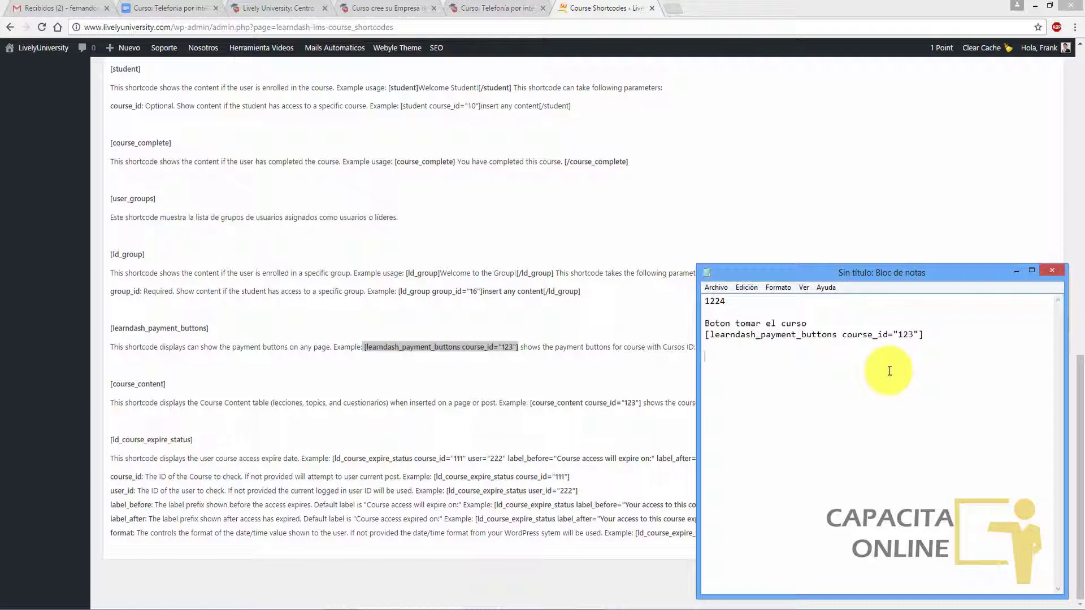
key("Return")
type("Tabla de contenido")
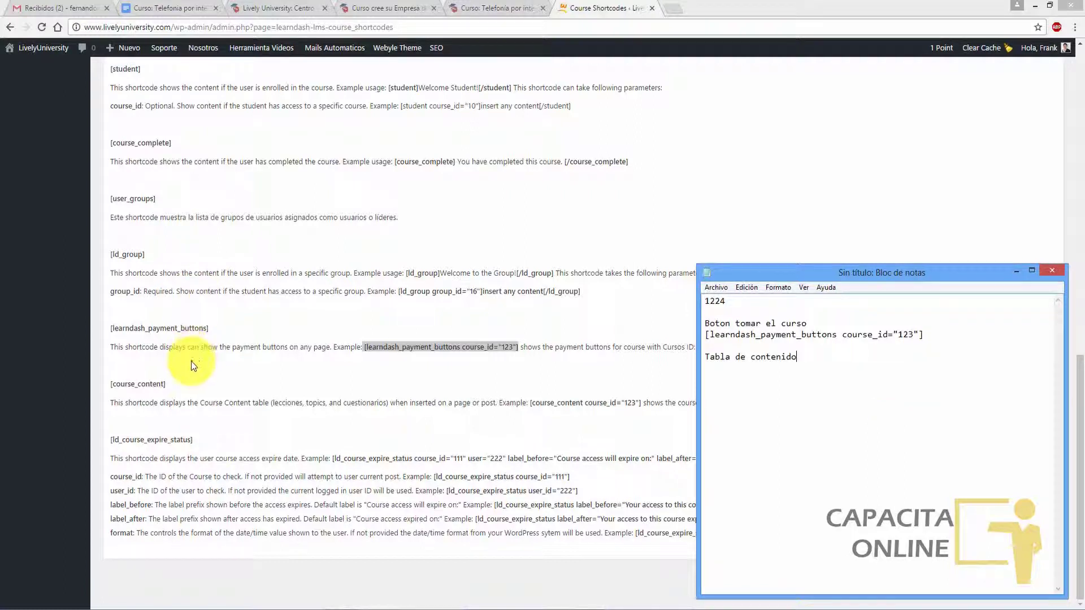
left_click(191, 361)
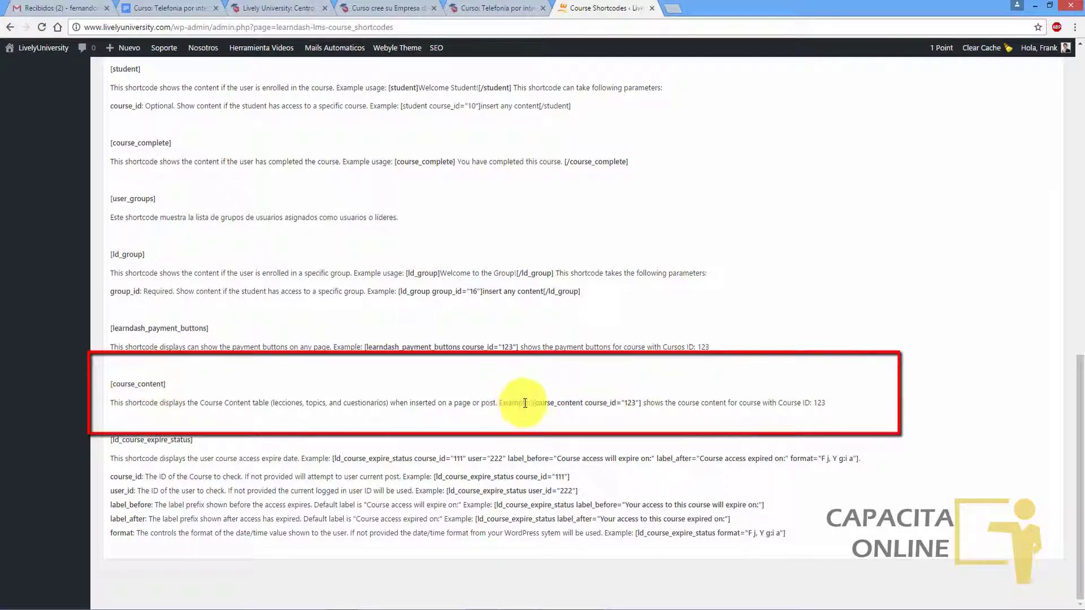
left_click_drag(532, 403, 641, 399)
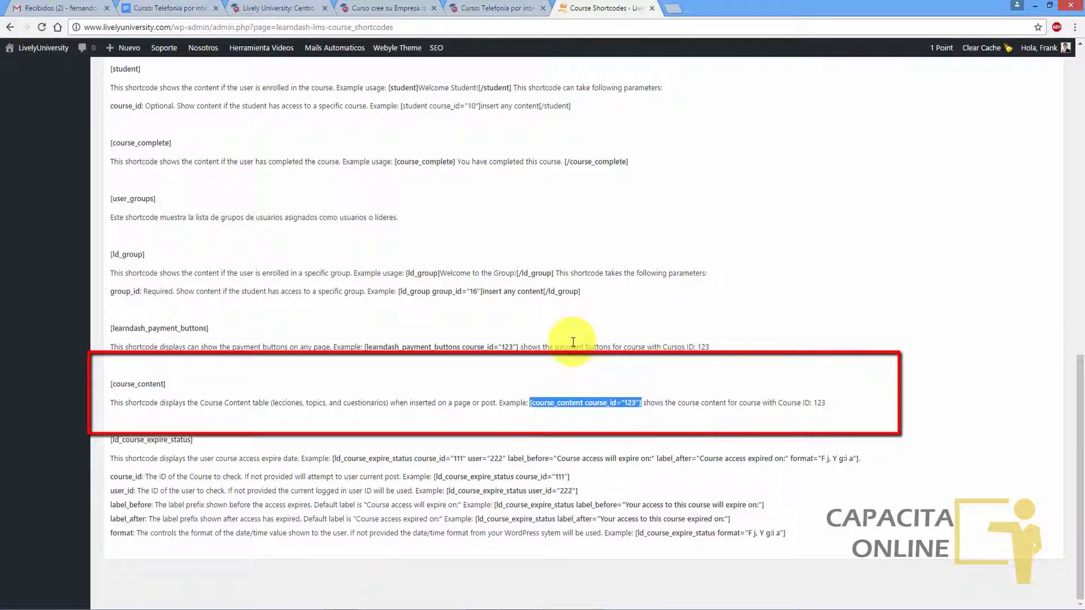
key("alt+Tab")
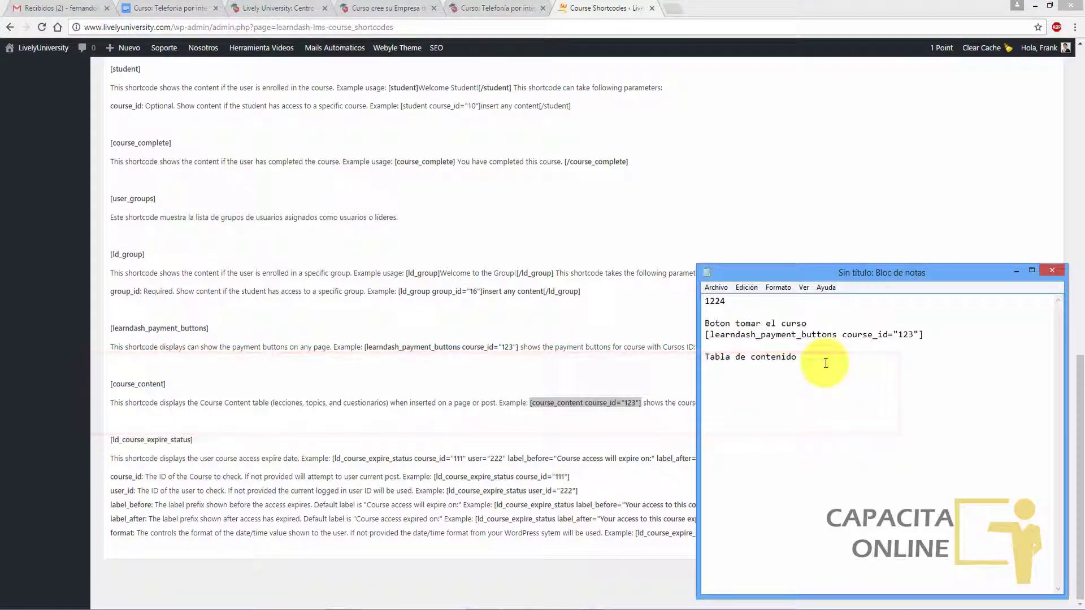
type("[course_content course_id=\"123\"]")
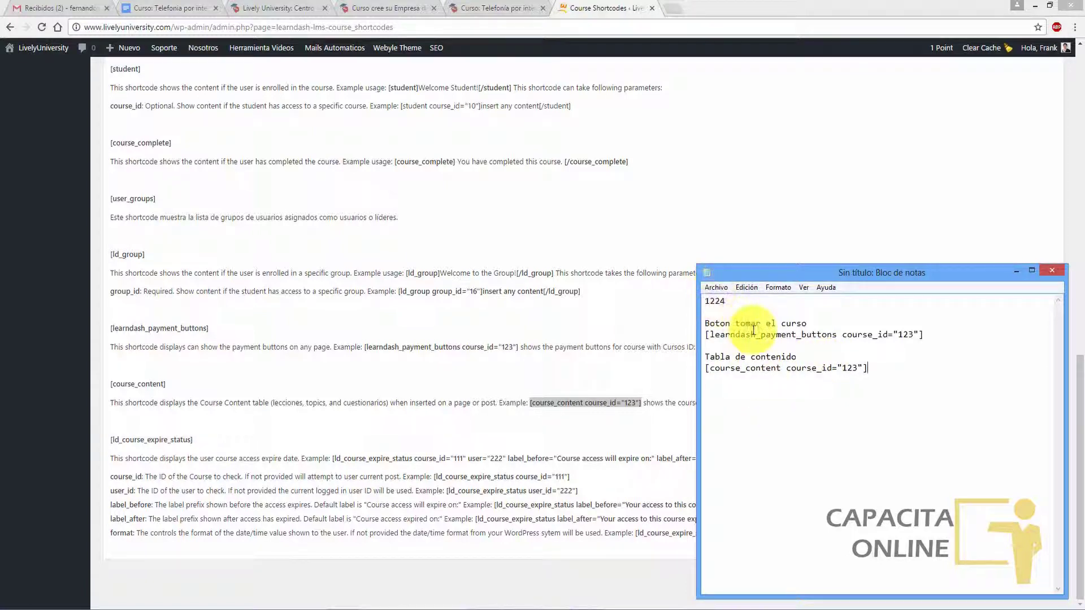
Step: Set the course_id to 1224 in both the payment buttons and the course content shortcodes in Notepad
left_click_drag(727, 301, 707, 300)
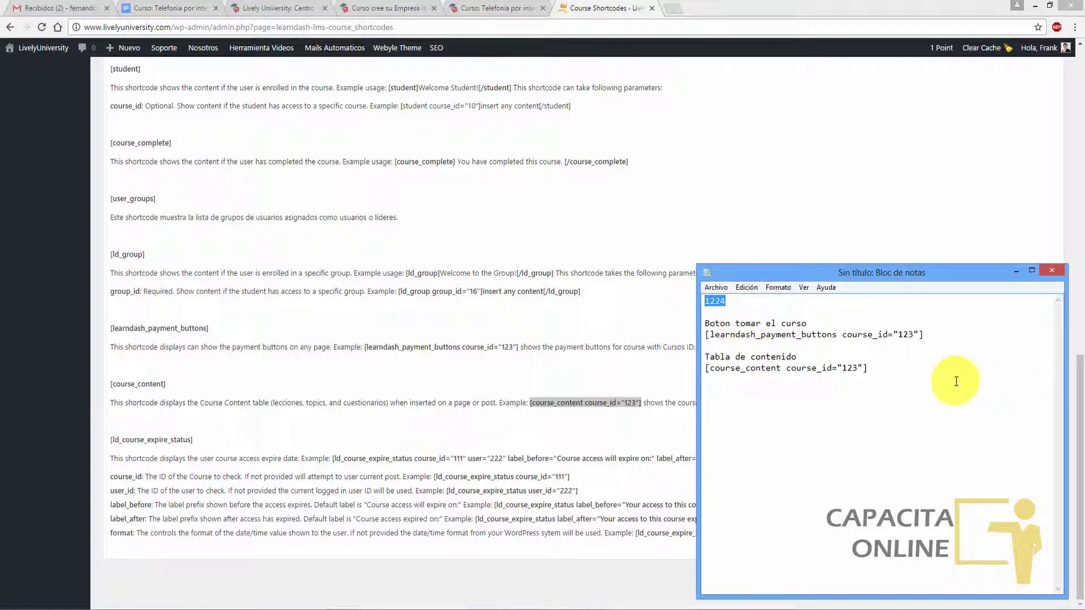
double_click(905, 333)
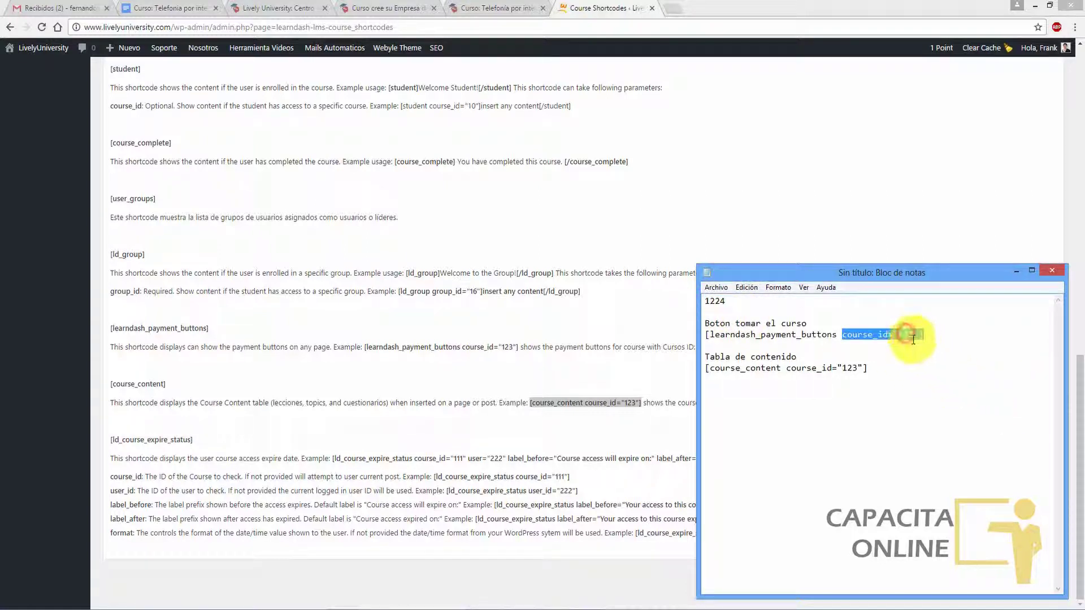
left_click(915, 334)
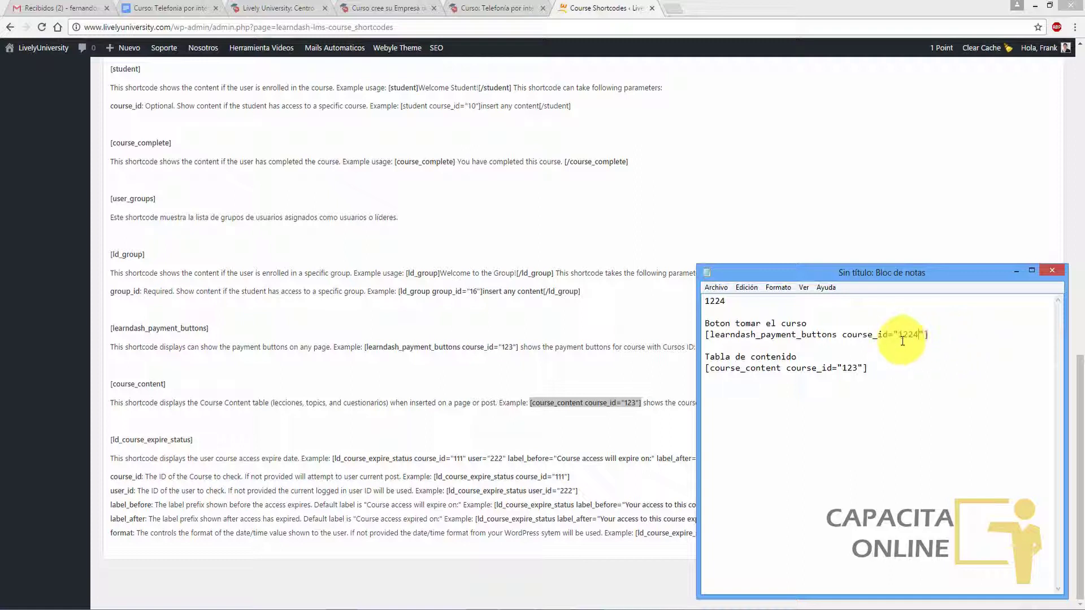
left_click(856, 368)
key("BackSpace")
key("BackSpace")
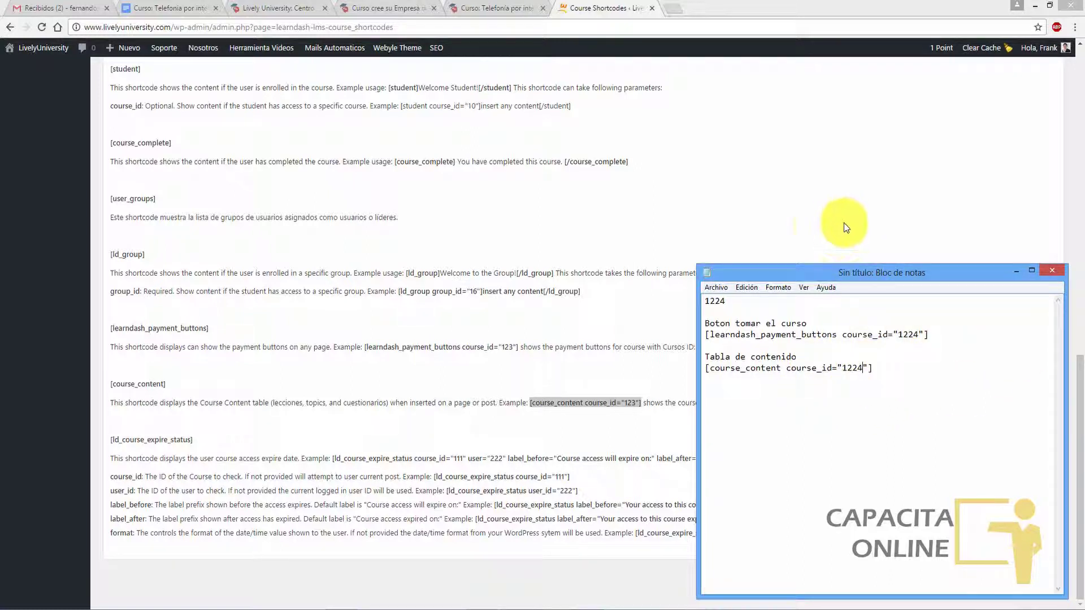
Step: Find the home page "Lively University: Centro de Estudios y Capacitacion por Internet" in the WordPress page list and open it for editing
left_click(249, 5)
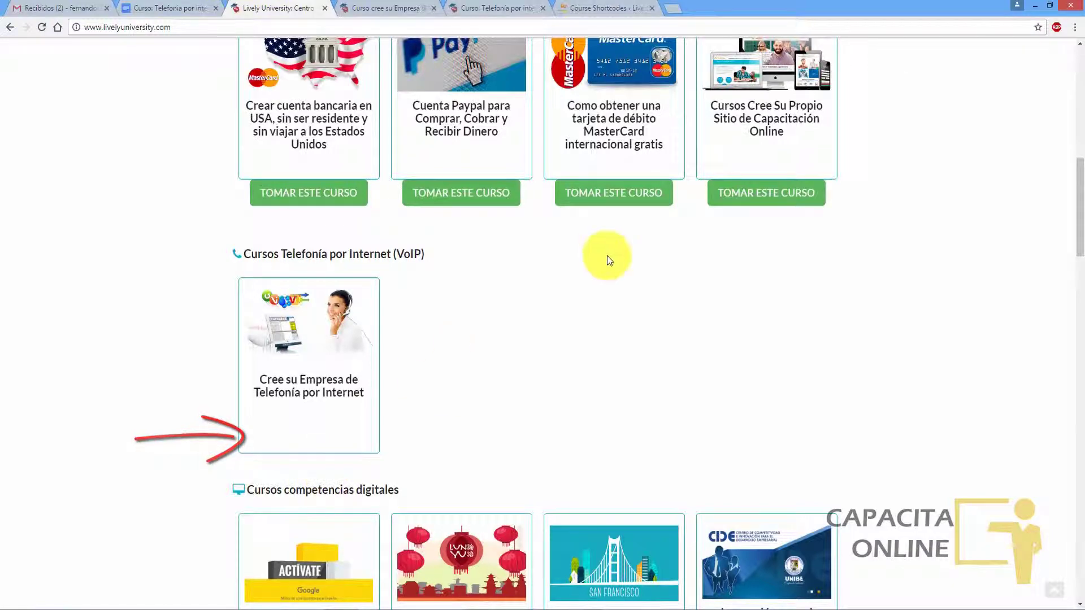
key("ctrl+6")
scroll(904, 254, "up", 15)
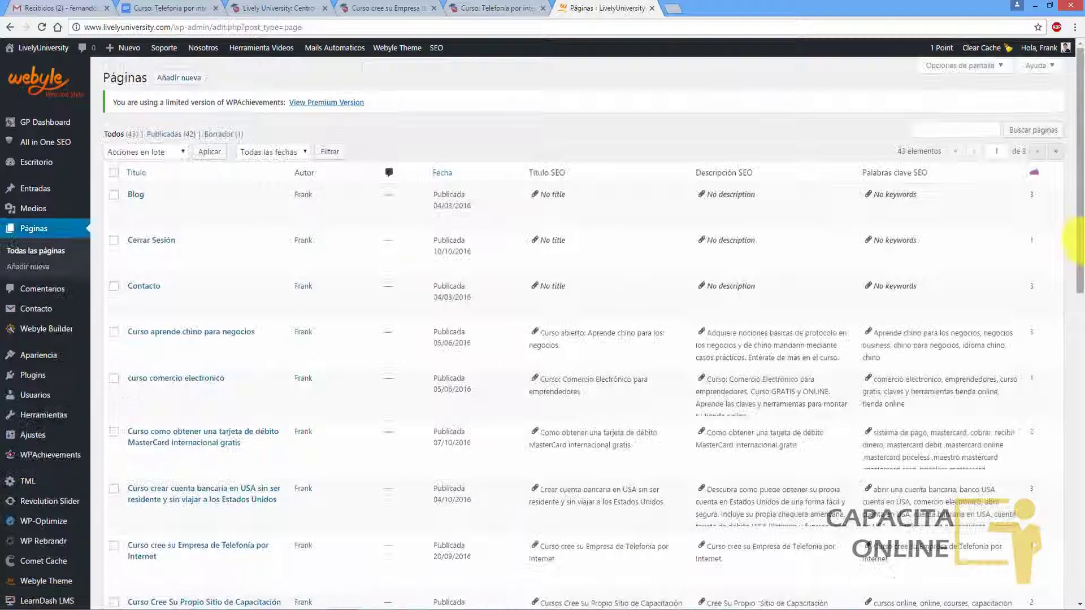
scroll(1077, 240, "down", 1)
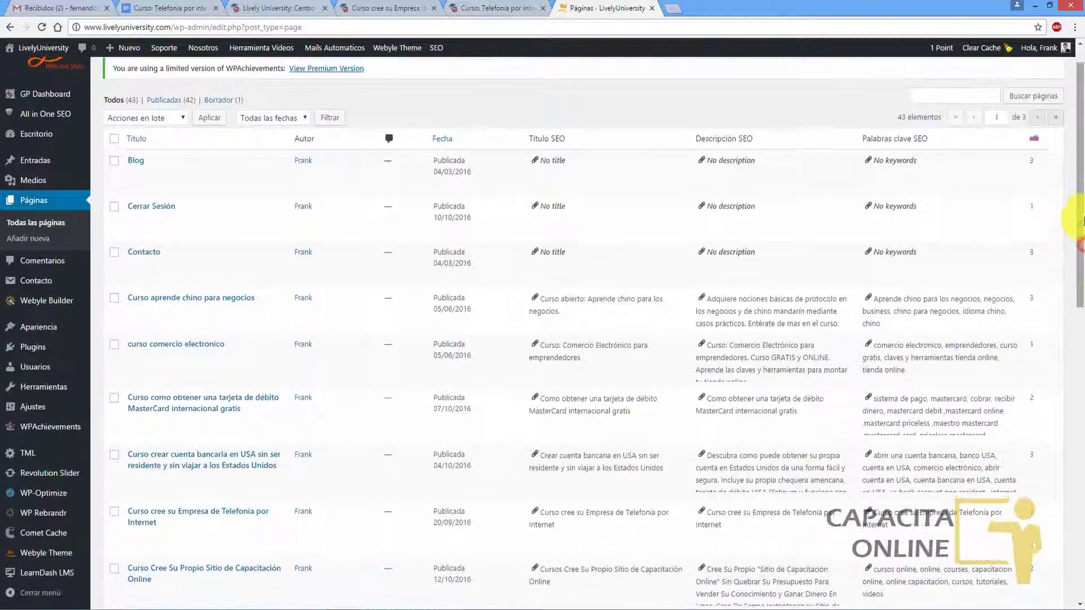
left_click(1039, 119)
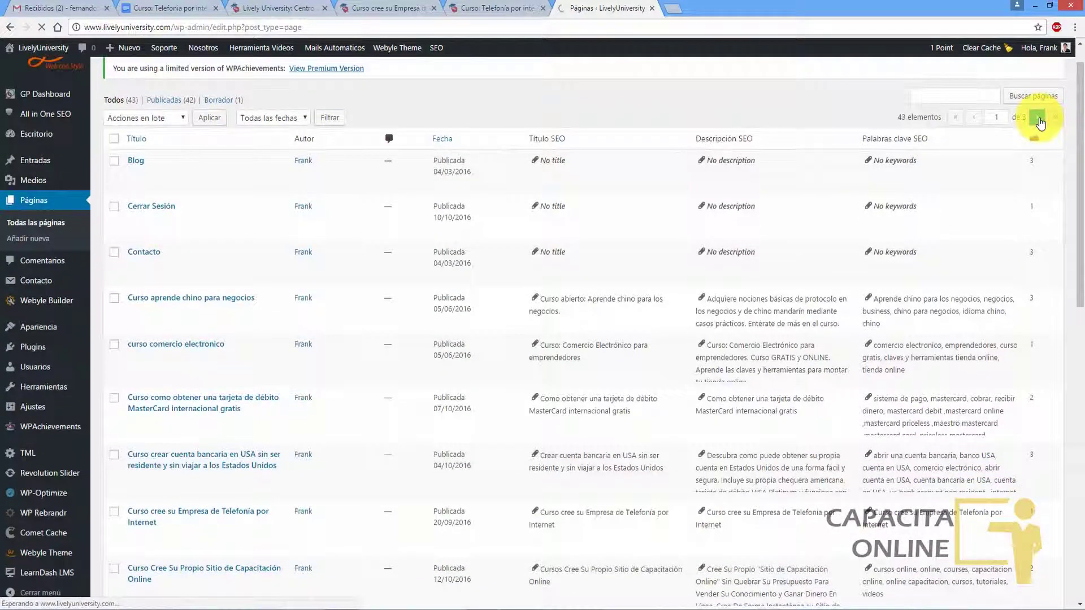
scroll(1073, 309, "down", 3)
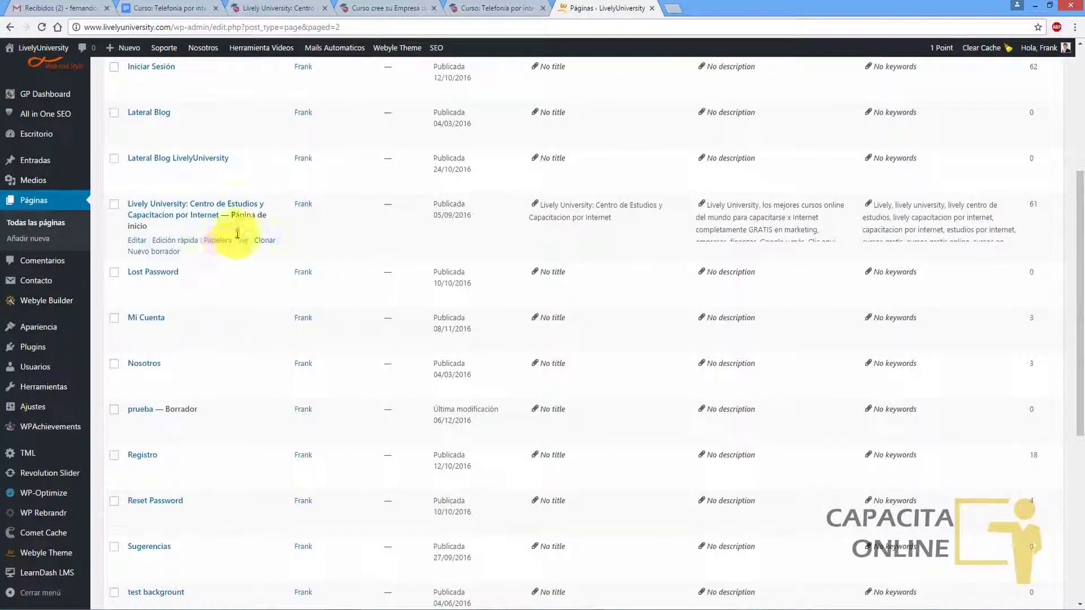
left_click(136, 240)
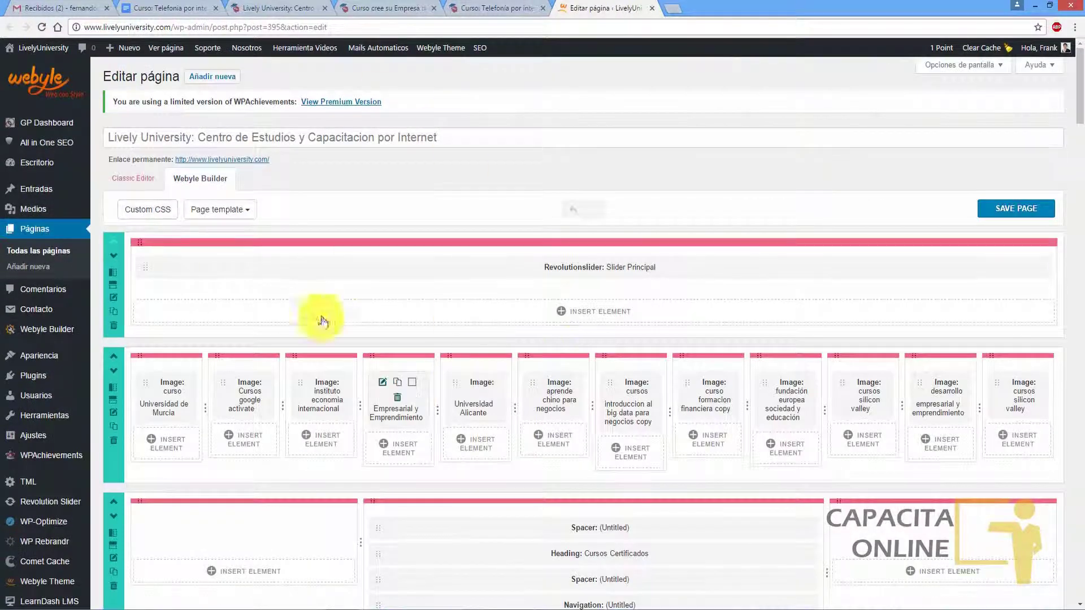
Step: Check where the Cursos Telefonía por Internet (VoIP) section sits on the public home page, returning to the page editor
left_click(277, 8)
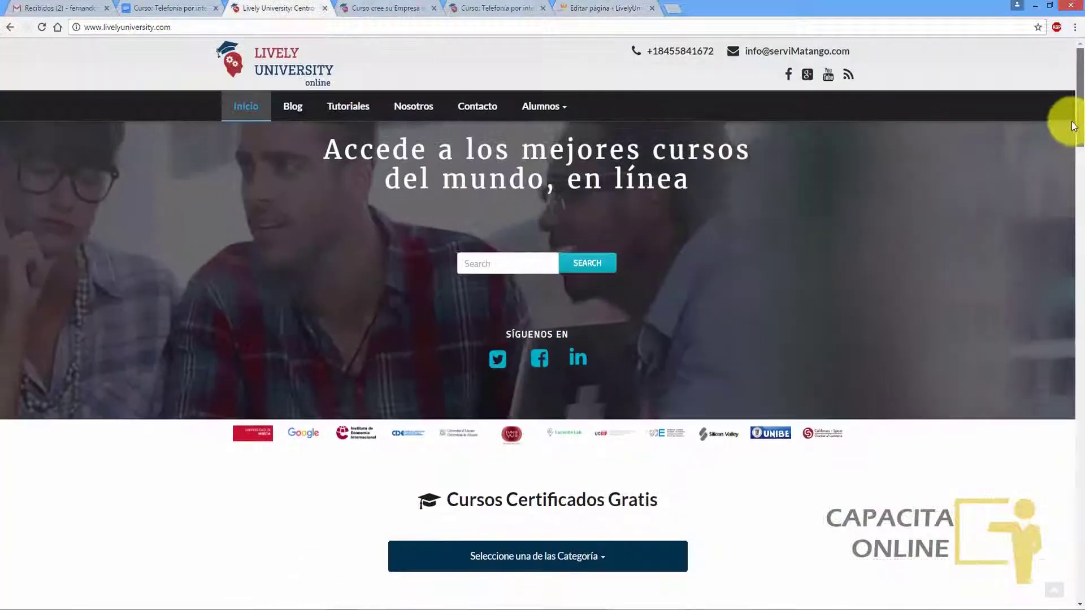
scroll(1069, 170, "down", 12)
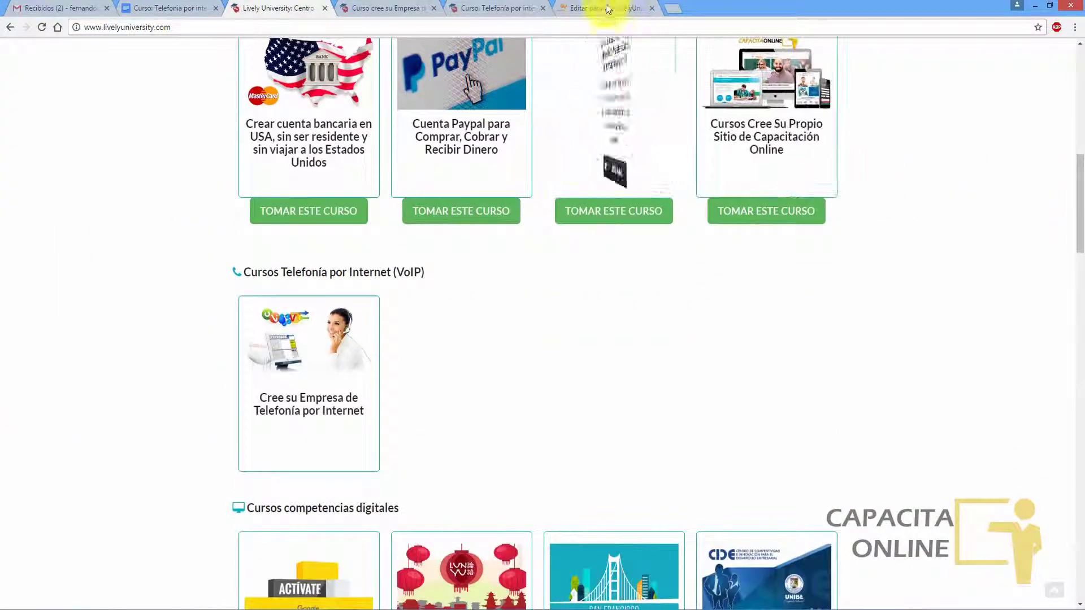
left_click(605, 7)
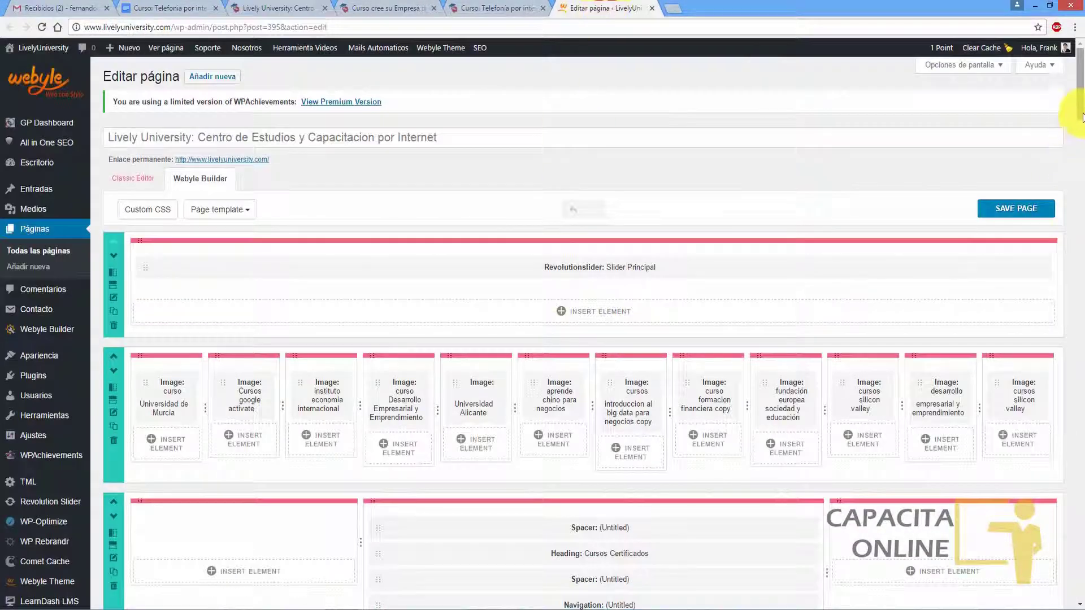
Step: Compare the Cursos Telefonía por Internet (VoIP) section on the public home page with its matching Flip_box row in the page builder
left_click(273, 8)
left_click_drag(1079, 202, 1079, 221)
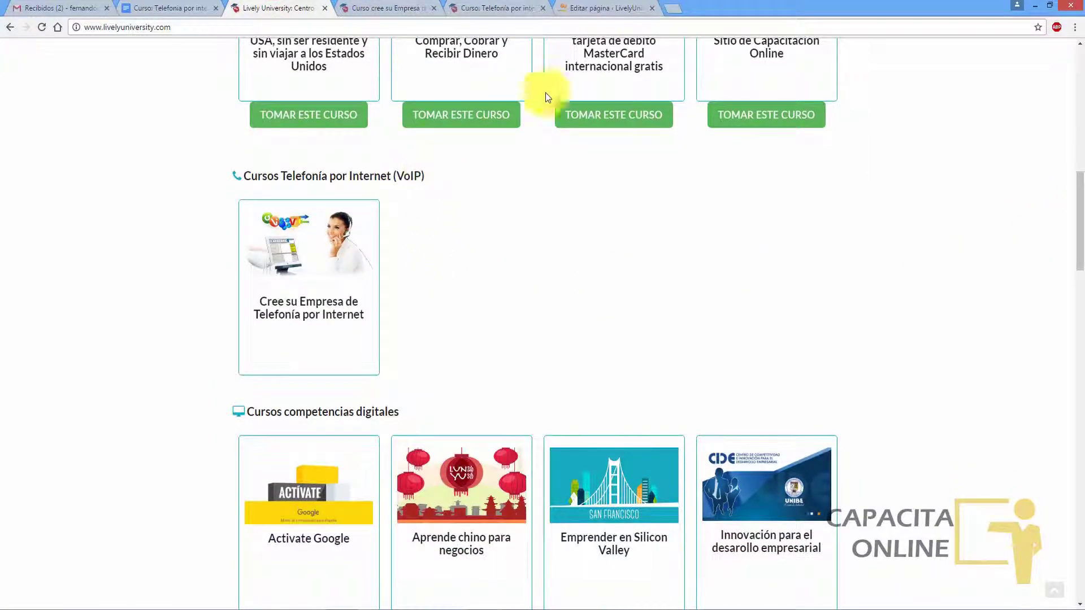
left_click(593, 8)
left_click_drag(1078, 108, 1074, 225)
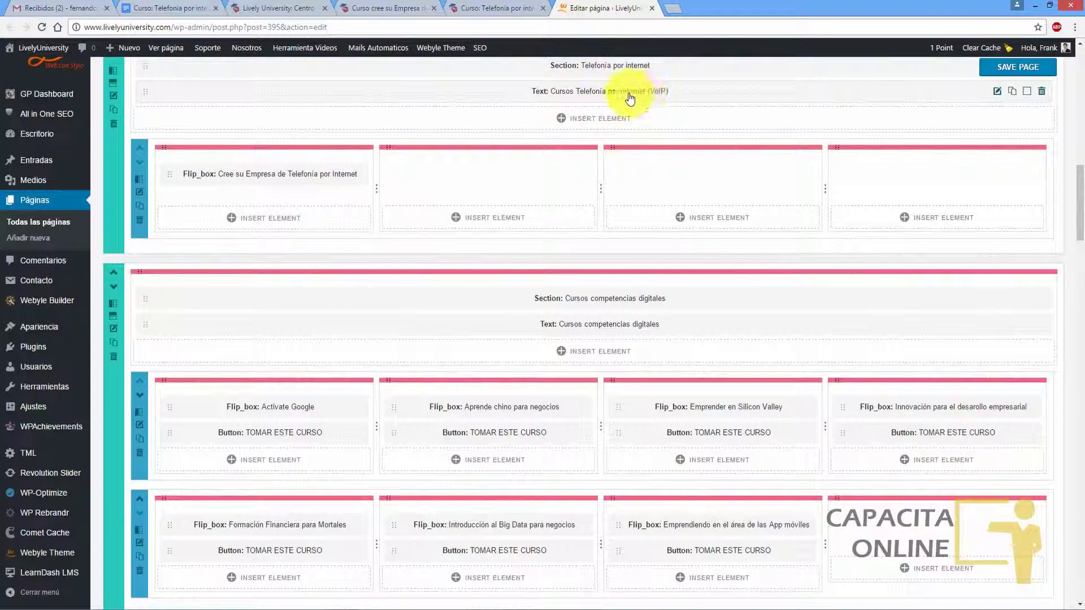
left_click(254, 6)
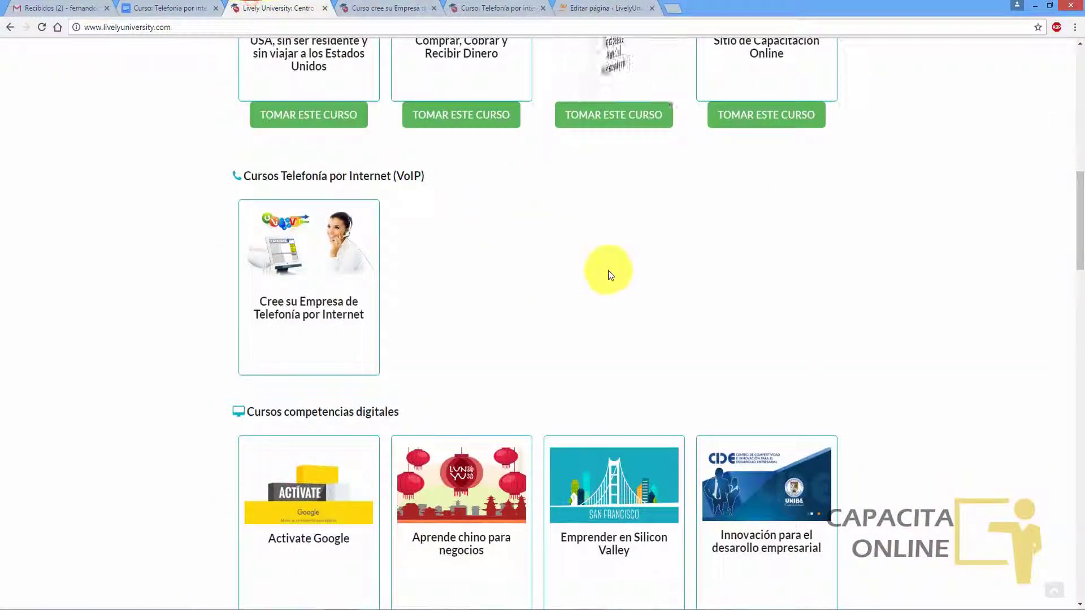
left_click(614, 8)
mouse_move(213, 178)
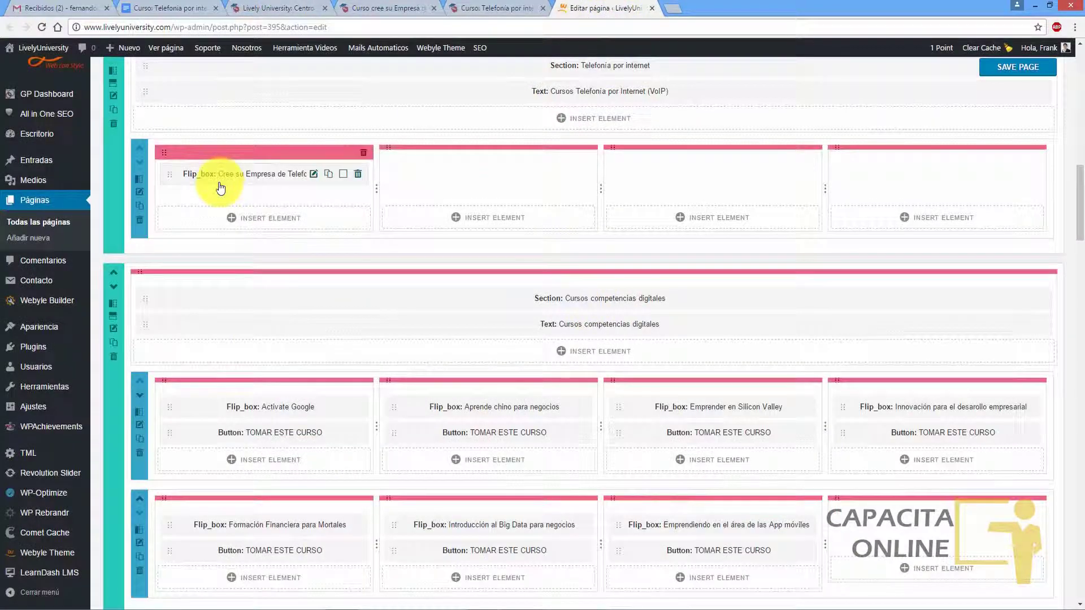
left_click(272, 7)
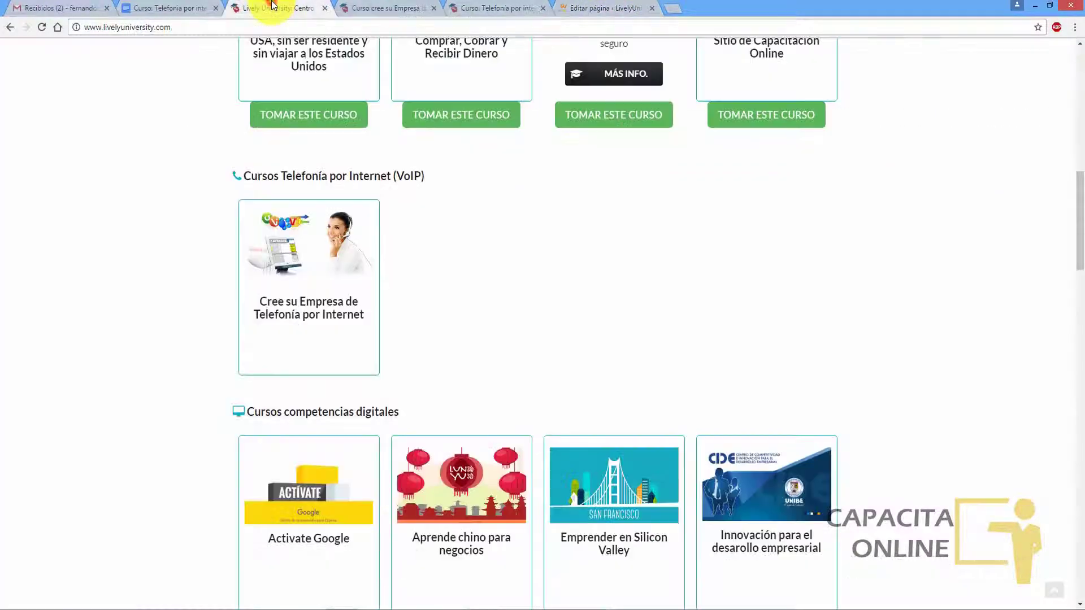
left_click(633, 5)
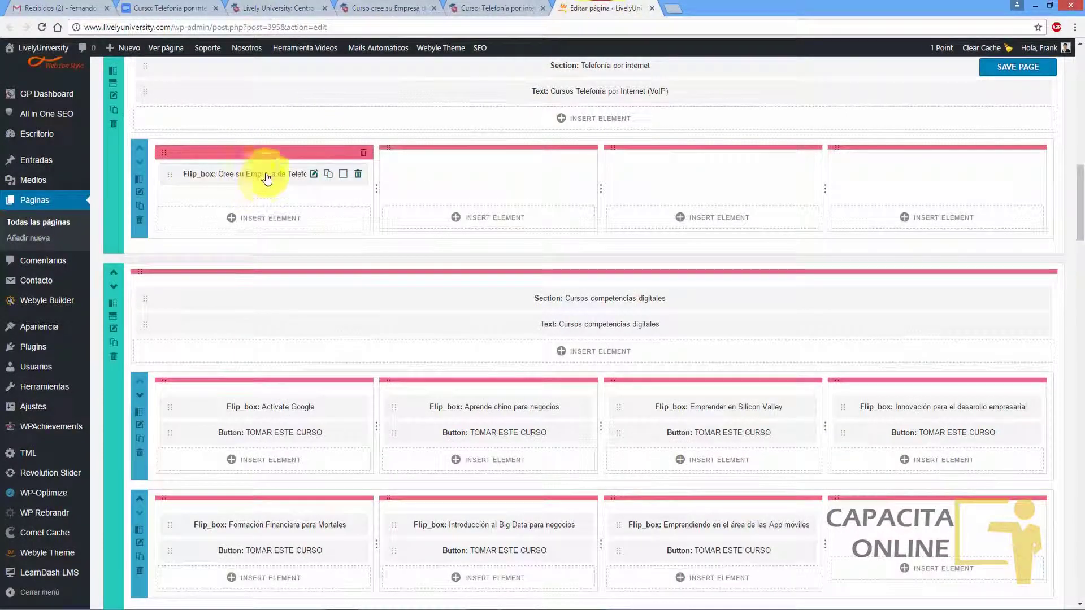
left_click(271, 7)
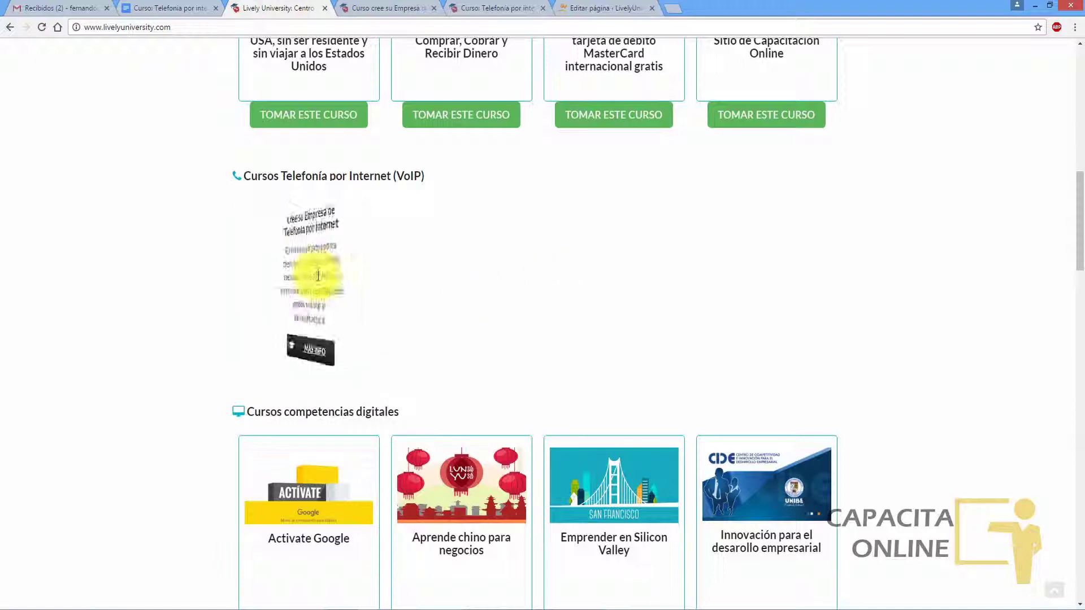
left_click(604, 7)
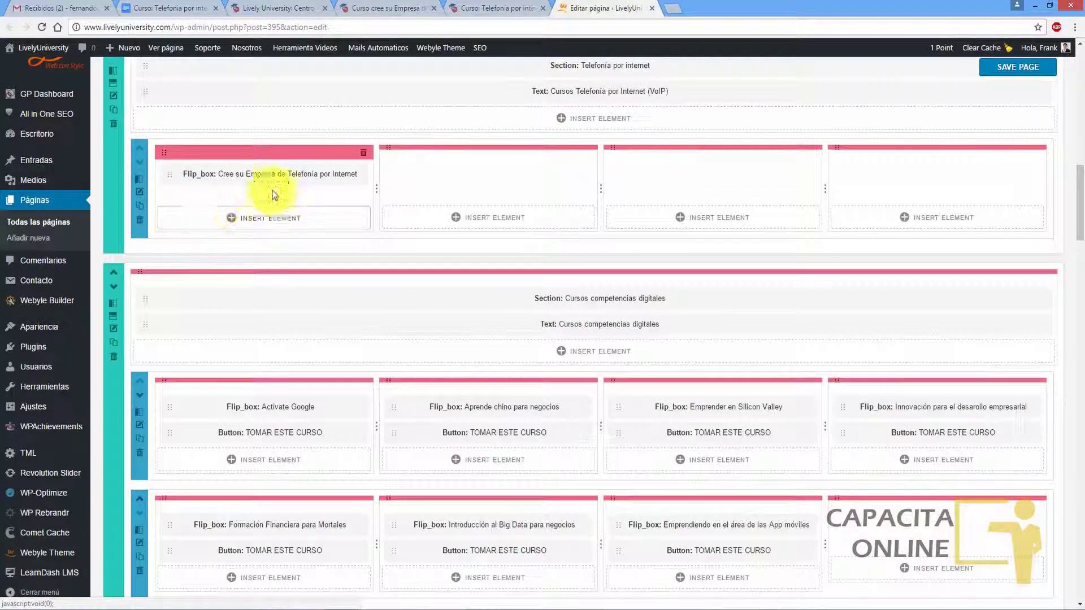
Step: Insert a Text element titled "Tomar este curso" beneath the Flip_box "Cree su Empresa de Telefonía por Internet"
mouse_move(241, 182)
left_click(253, 218)
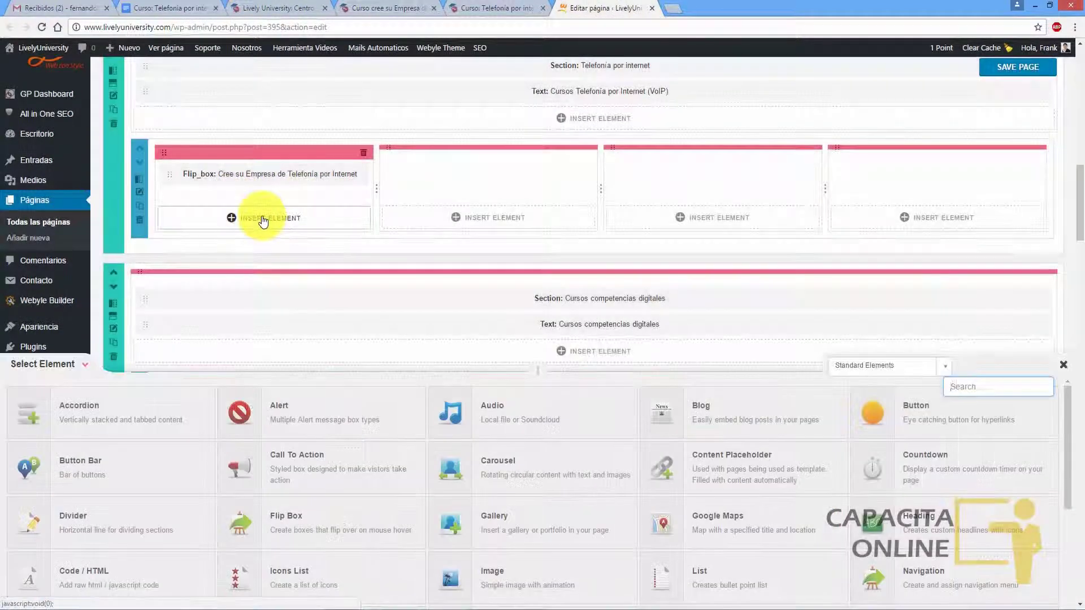
scroll(1046, 455, "down", 5)
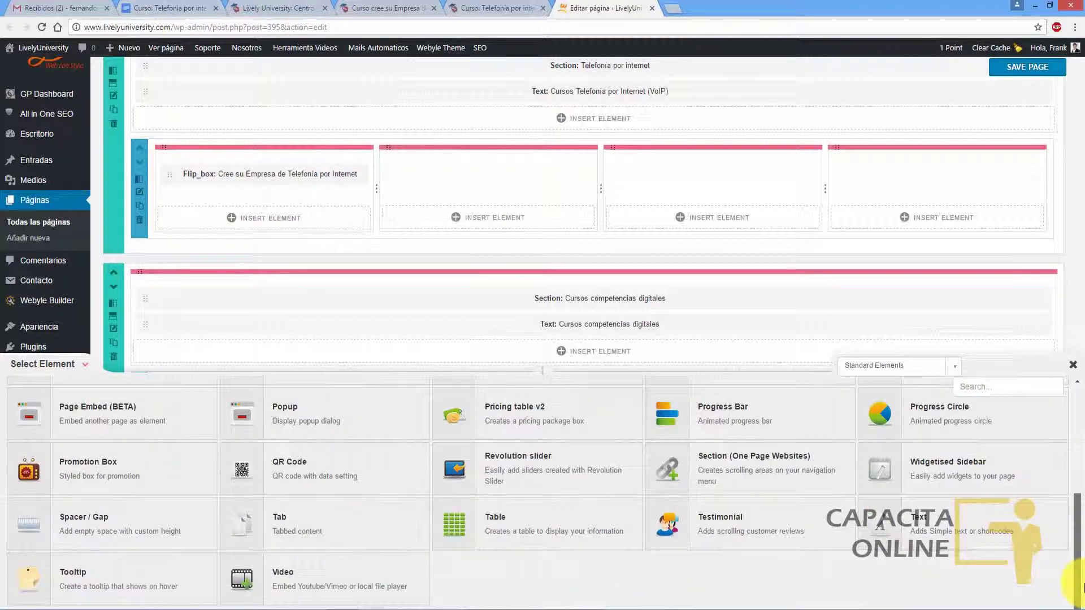
left_click(951, 540)
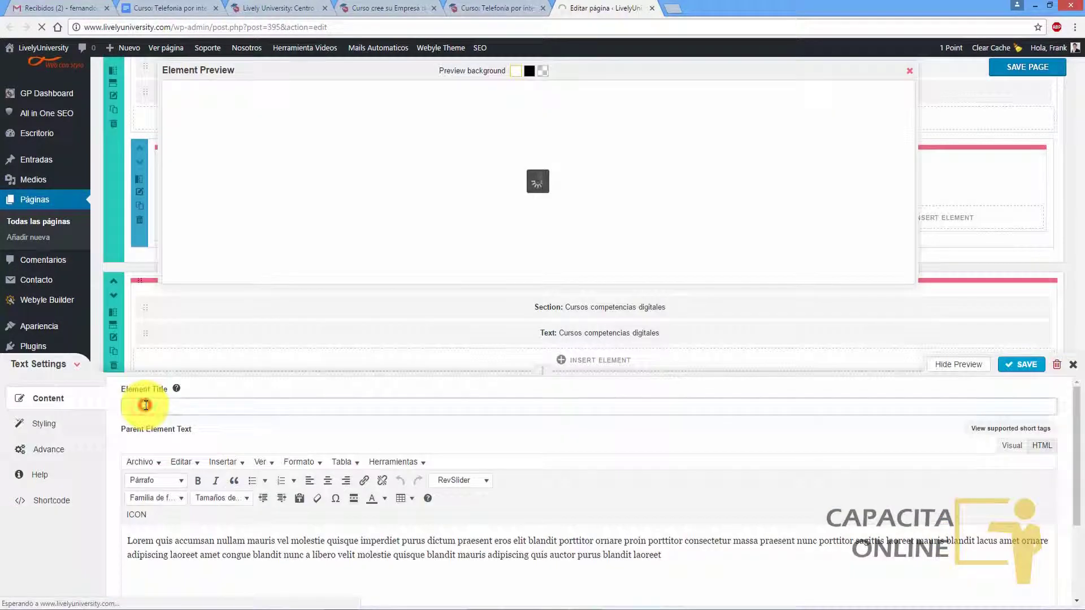
left_click(146, 406)
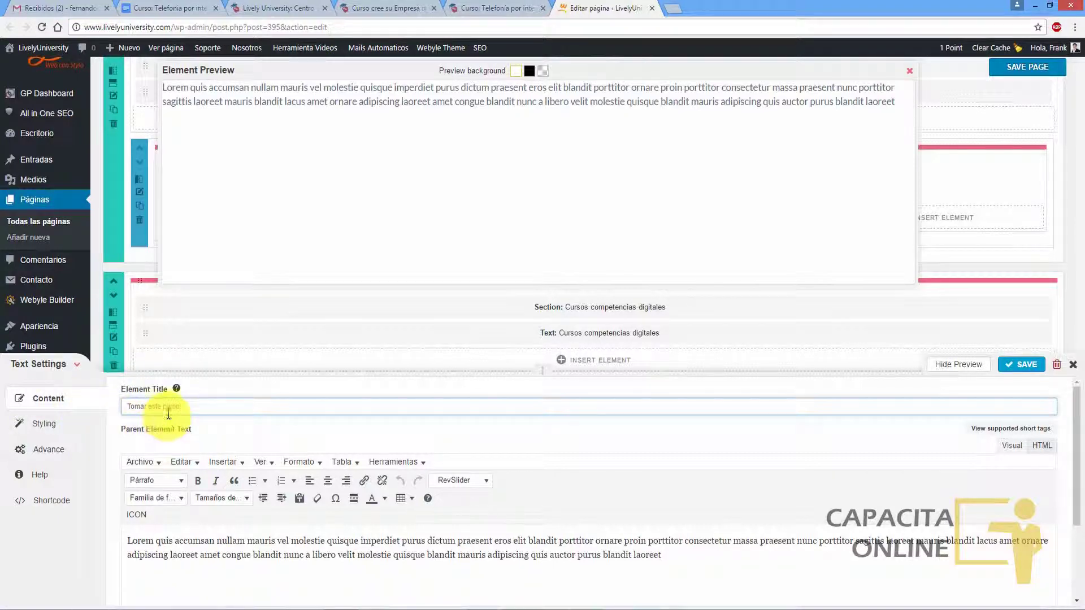
Step: Replace the Text element's placeholder content with the shortcode [learndash_payment_buttons course_id="1224"] copied from the Notepad note
left_click_drag(706, 565, 66, 541)
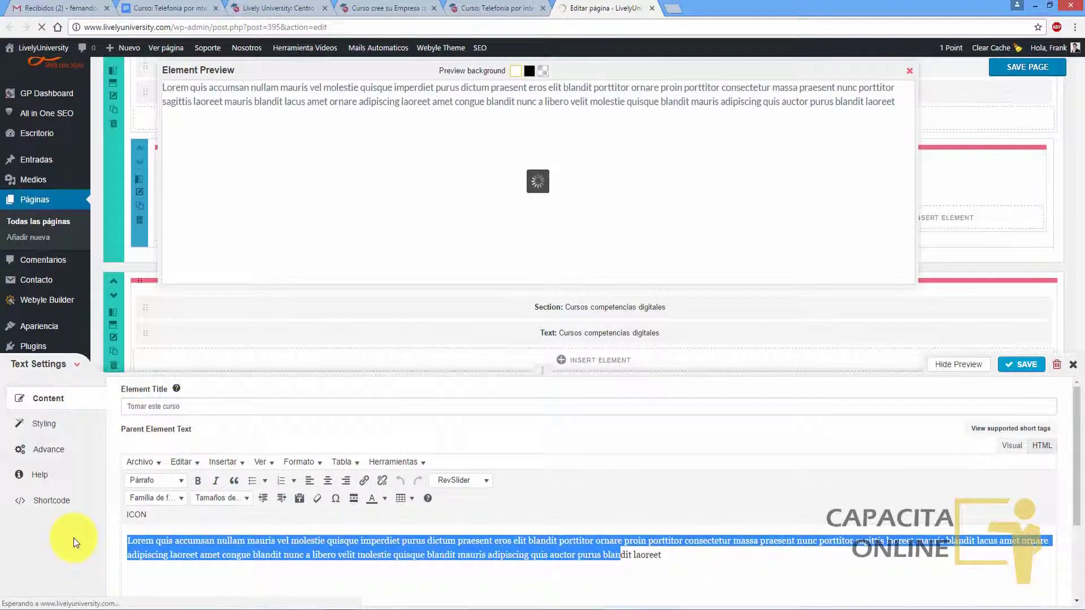
key("BackSpace")
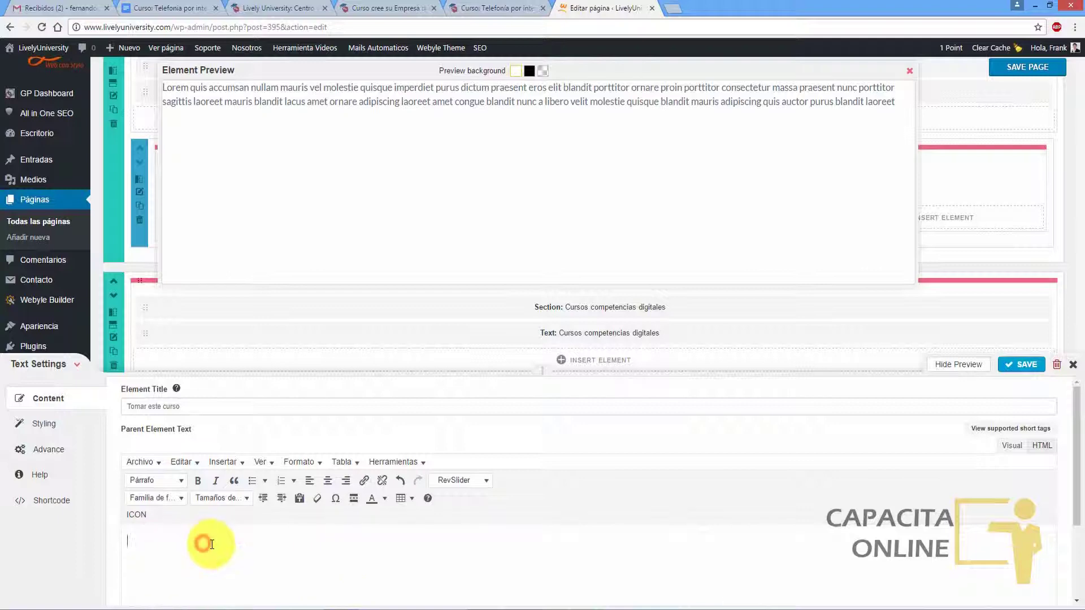
left_click(608, 603)
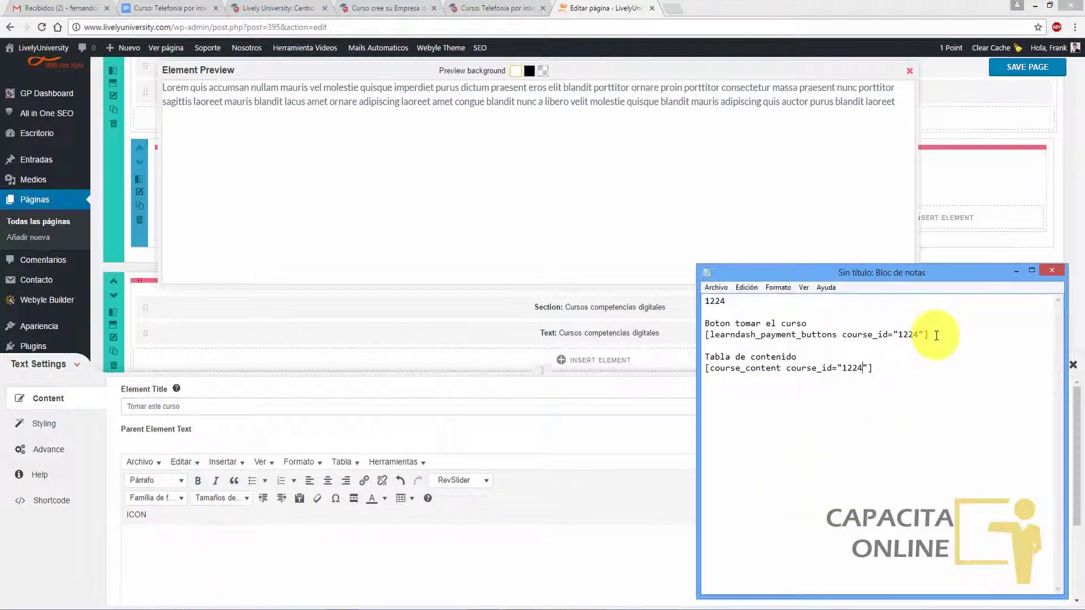
left_click_drag(930, 335, 707, 335)
left_click_drag(930, 334, 706, 335)
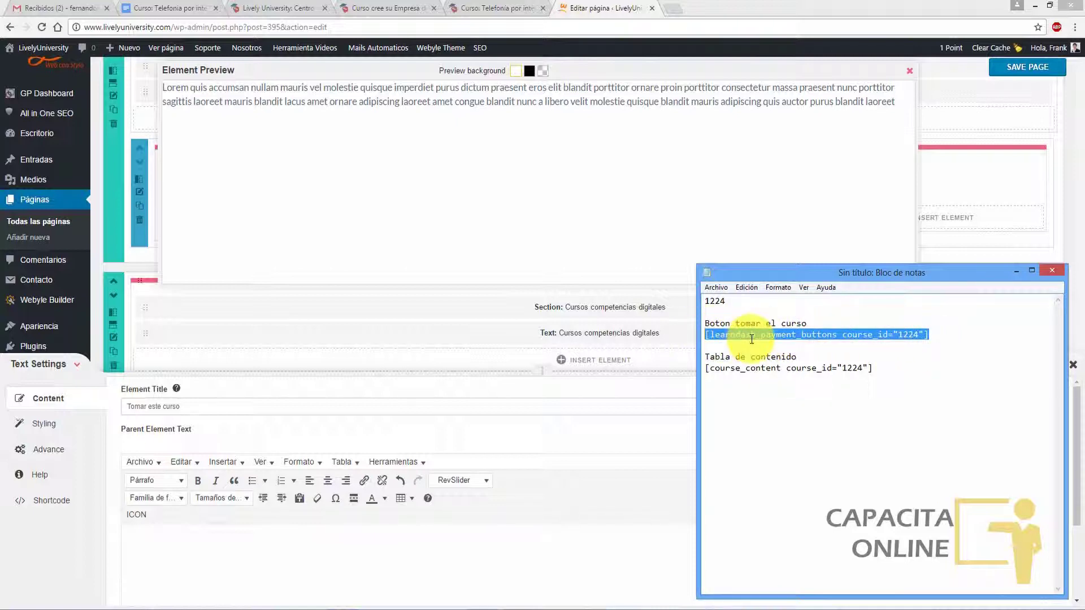
left_click(867, 348)
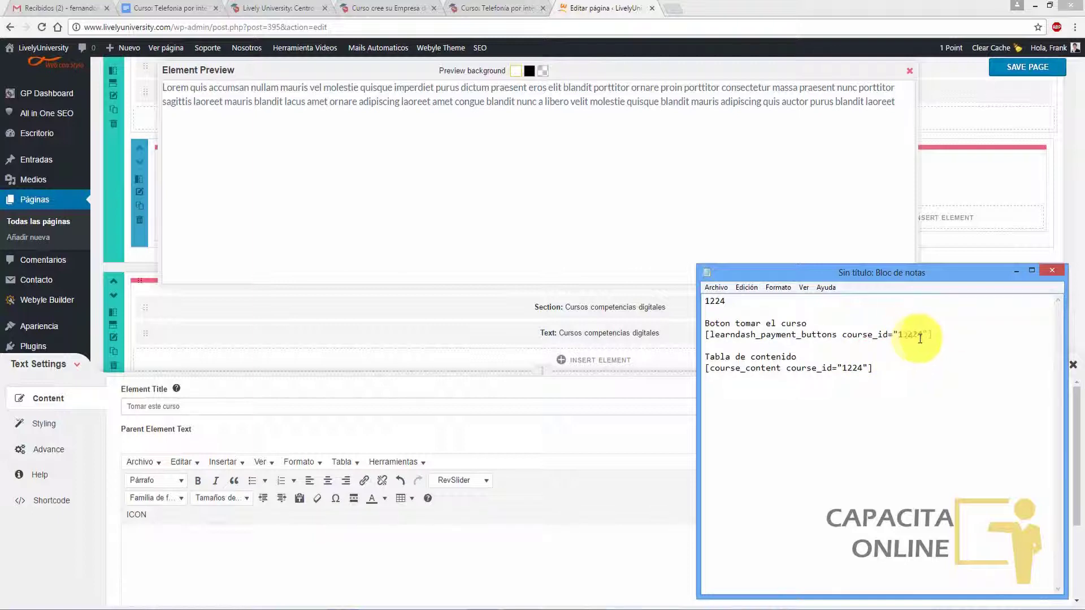
left_click_drag(931, 334, 706, 335)
key("ctrl+c")
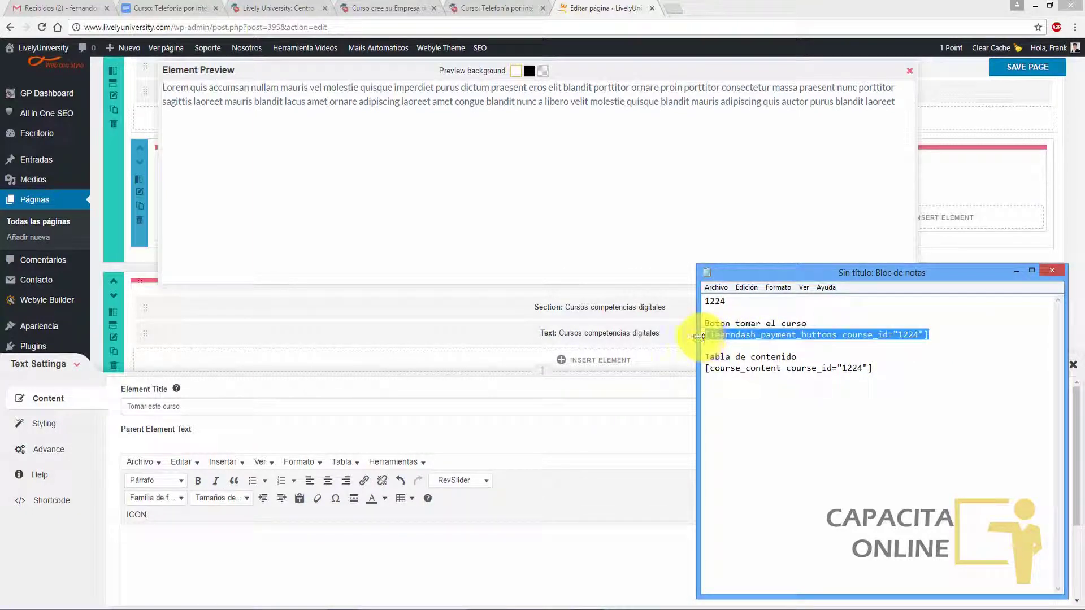
left_click(225, 531)
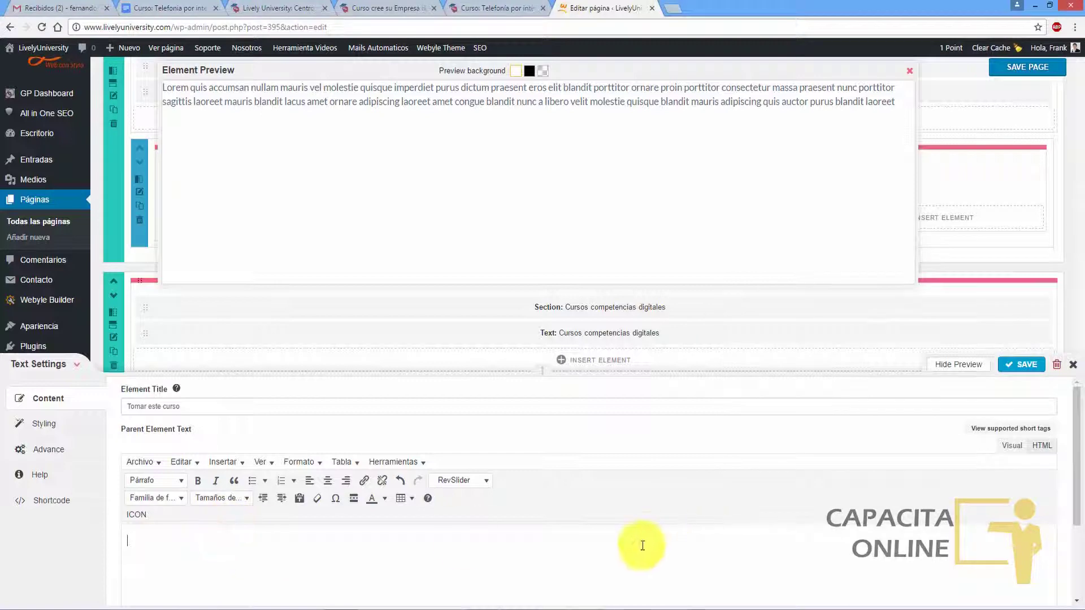
key("ctrl+v")
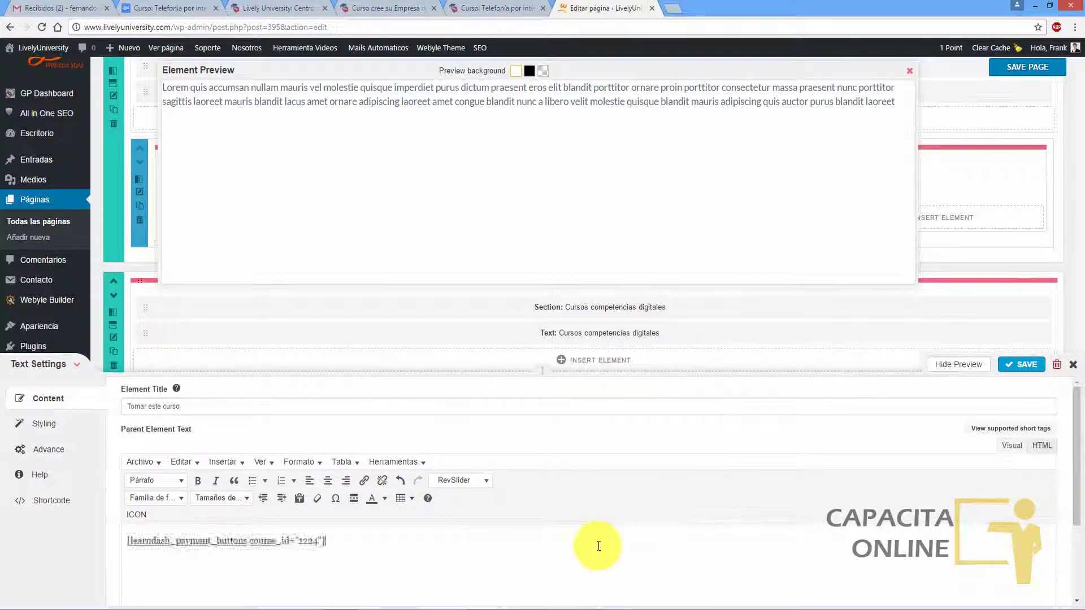
Step: Center the payment buttons shortcode, then save the Text element and the home page
left_click(328, 482)
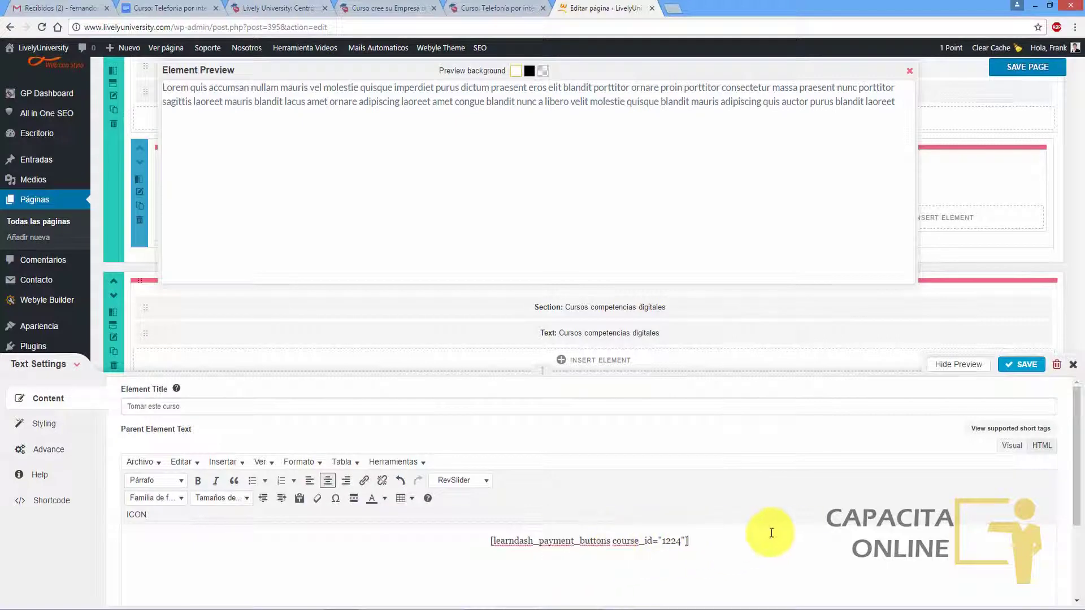
left_click(1016, 367)
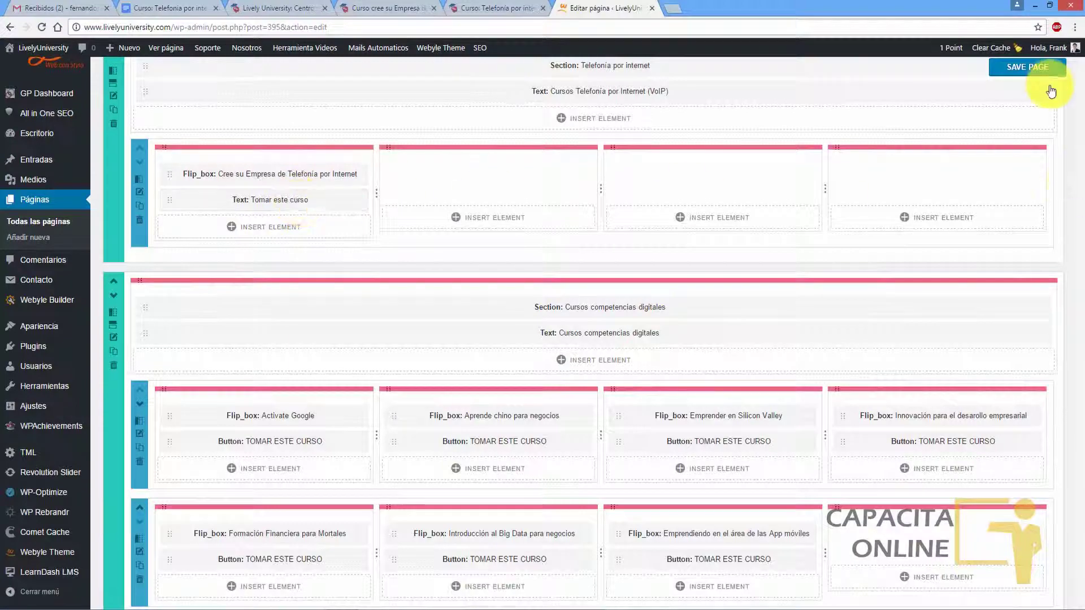
left_click(1030, 67)
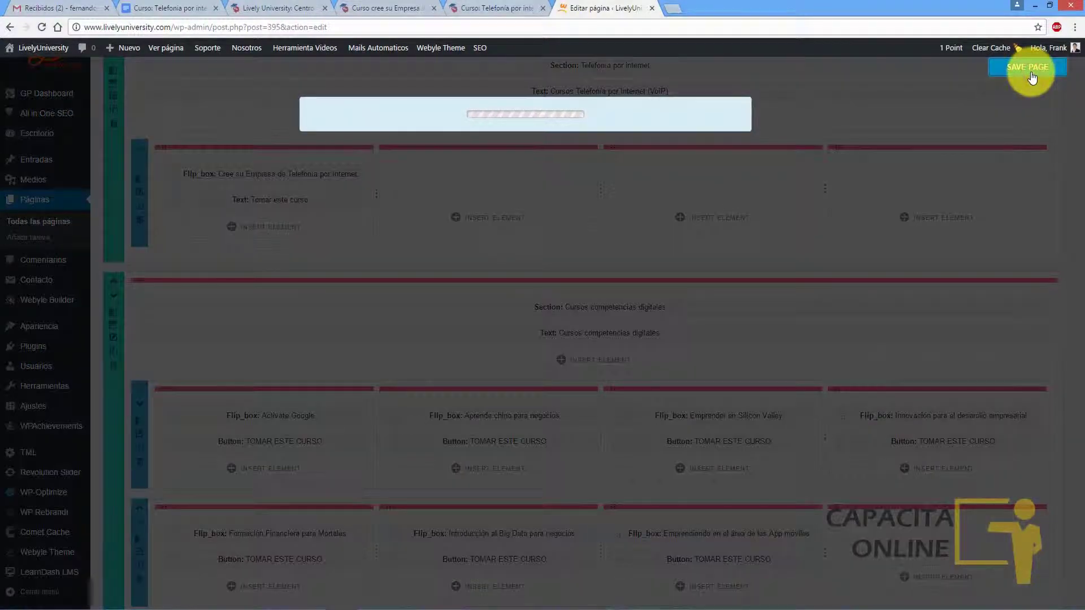
Step: Log out of WordPress and reload the public home page to check the area beneath the telephony course box
mouse_move(1025, 91)
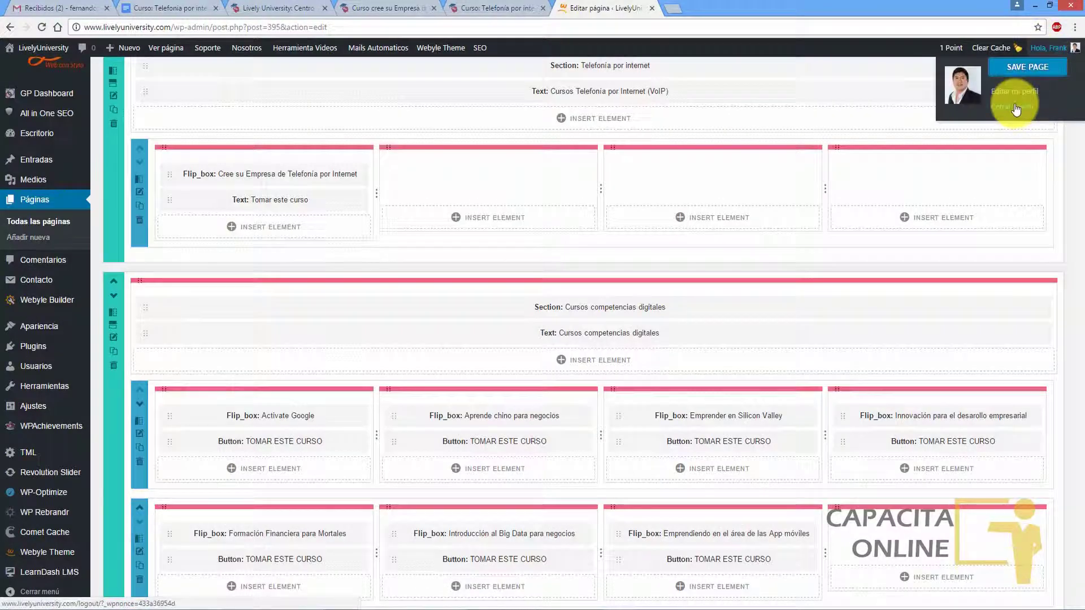
left_click(261, 6)
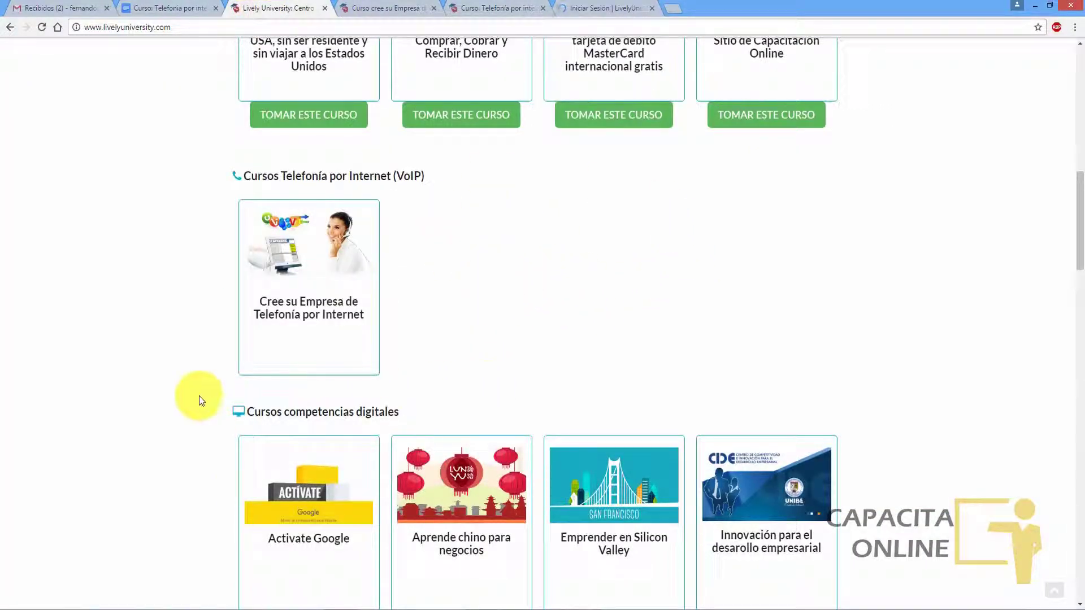
left_click(600, 8)
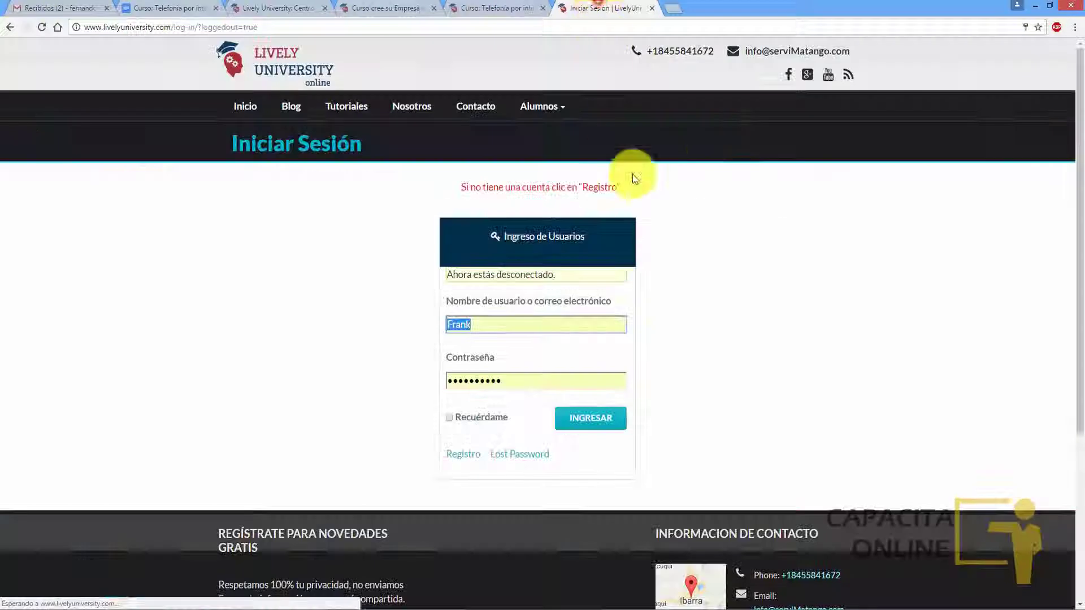
left_click(300, 8)
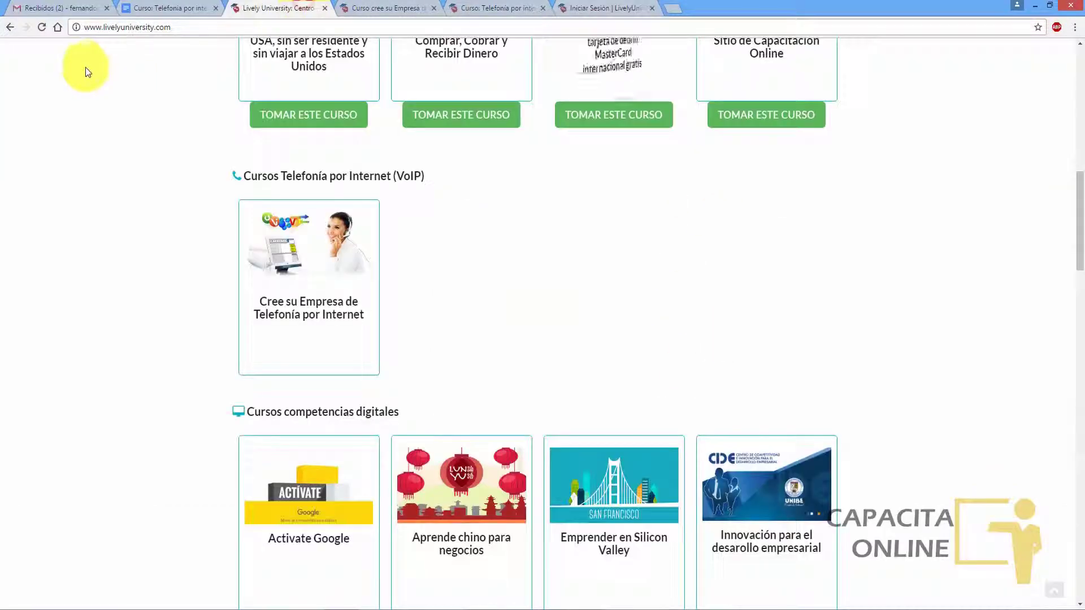
left_click(41, 27)
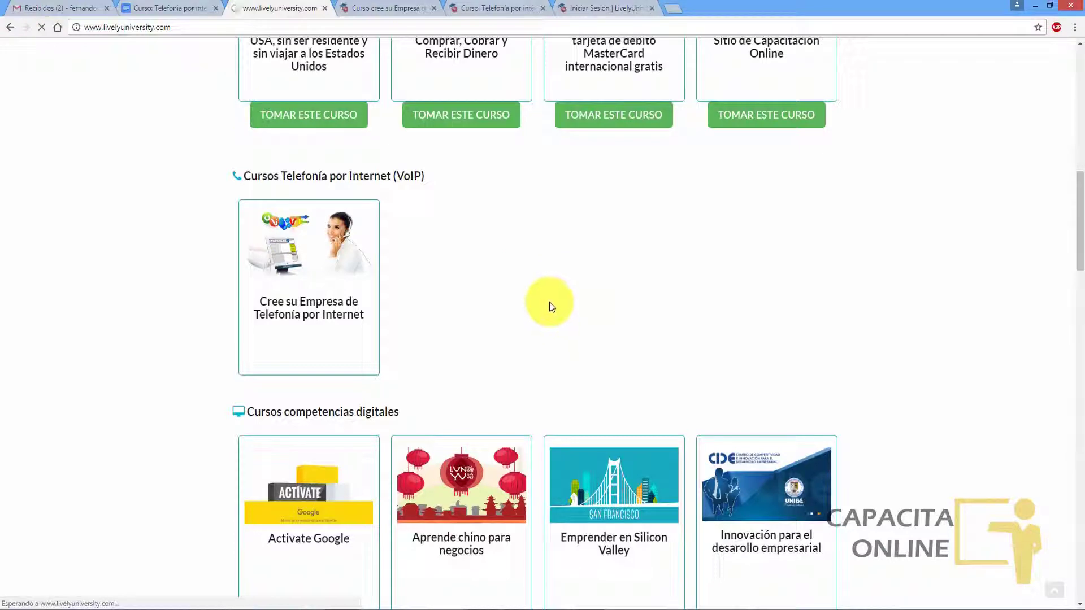
left_click_drag(1079, 243, 1077, 224)
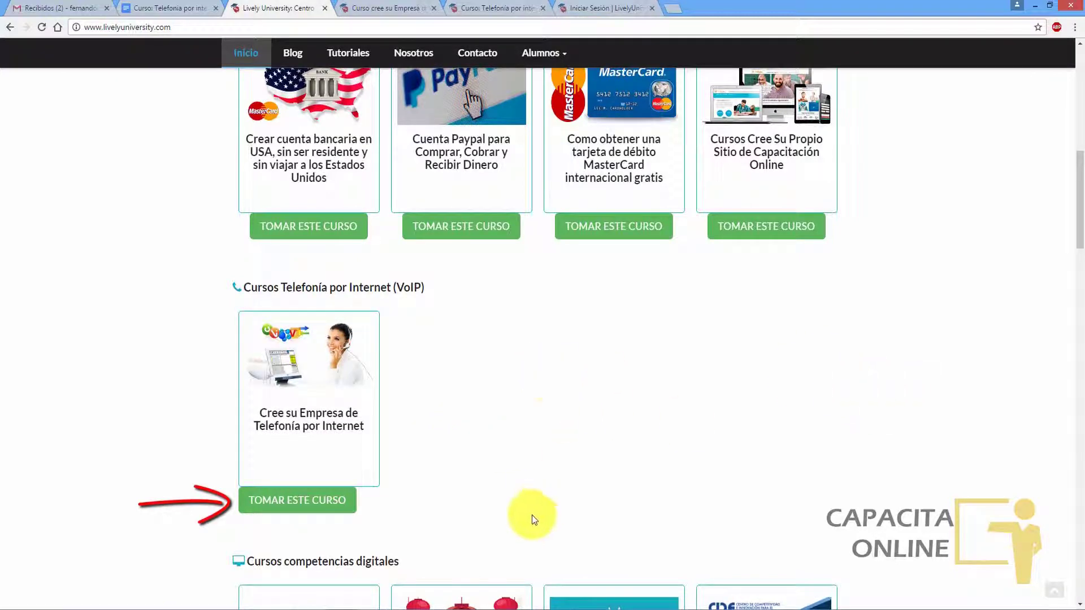
Step: Test the TOMAR ESTE CURSO button under the telephony course and open the user registration form from the login page
left_click(295, 506)
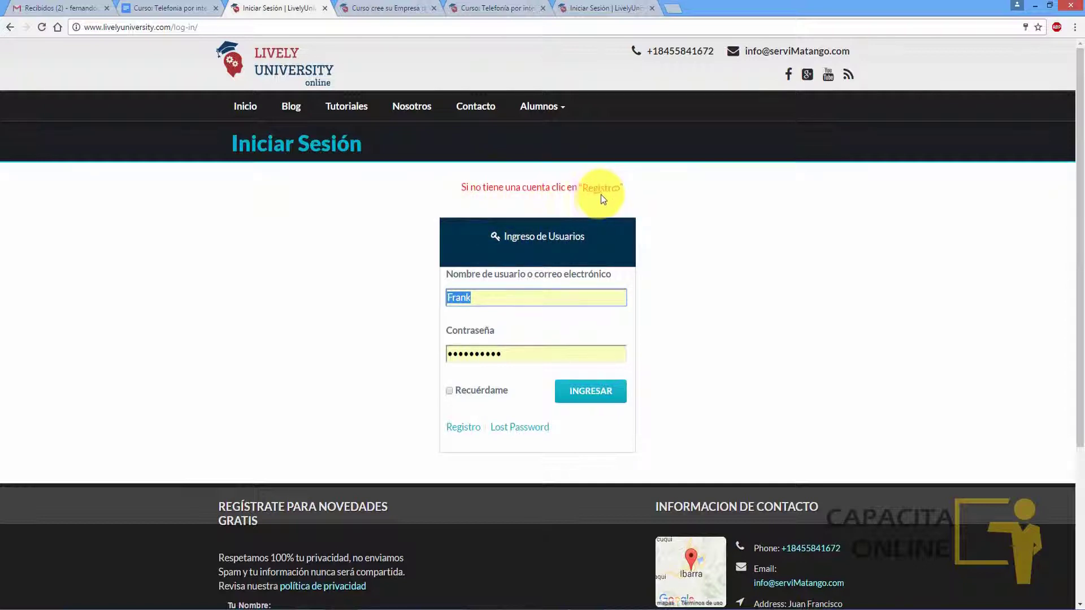
left_click(464, 429)
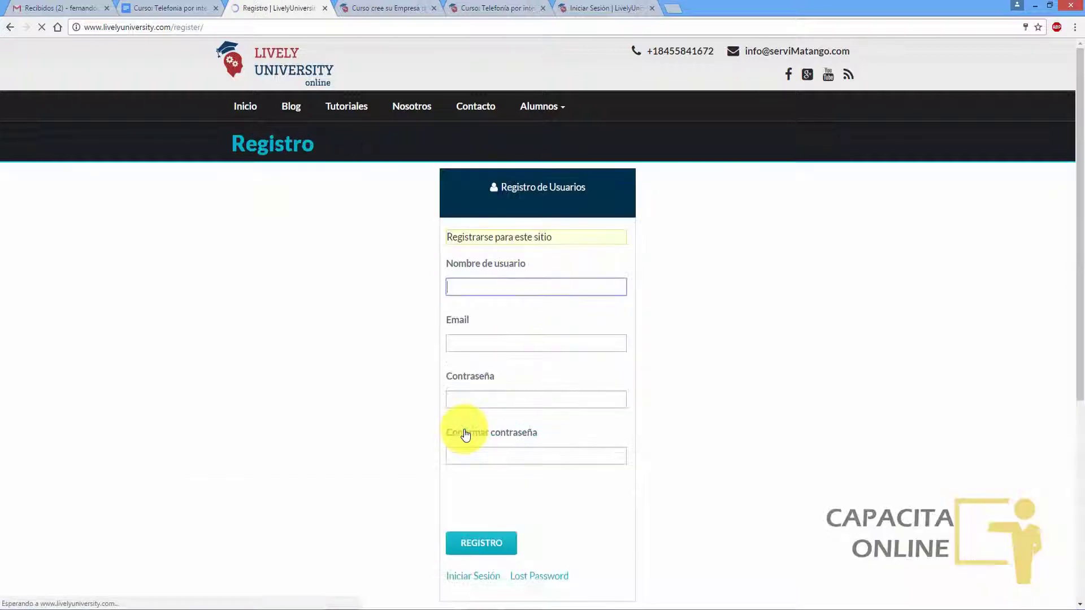
left_click_drag(1079, 254, 1080, 281)
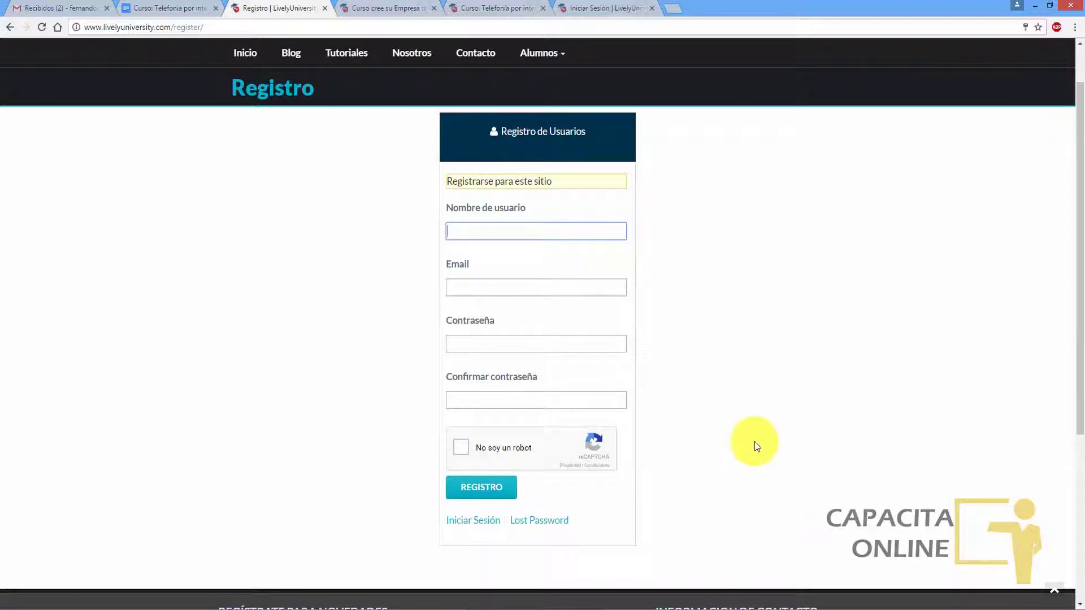
scroll(1073, 235, "up", 2)
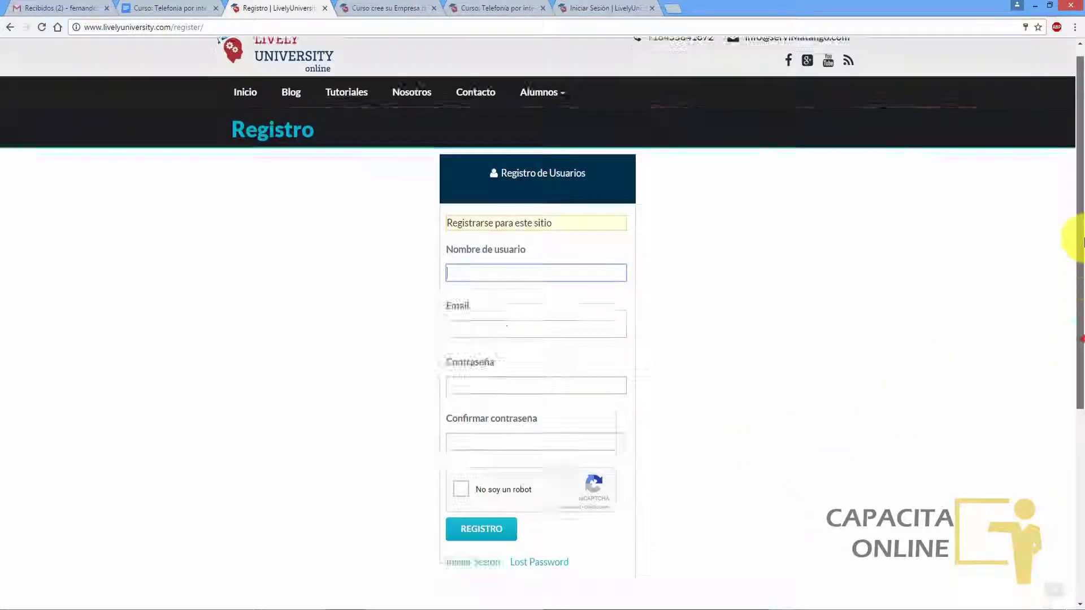
Step: Examine the public page of the course Cree su Empresa de Telefonía por Internet, including the area beneath the course description
left_click(360, 7)
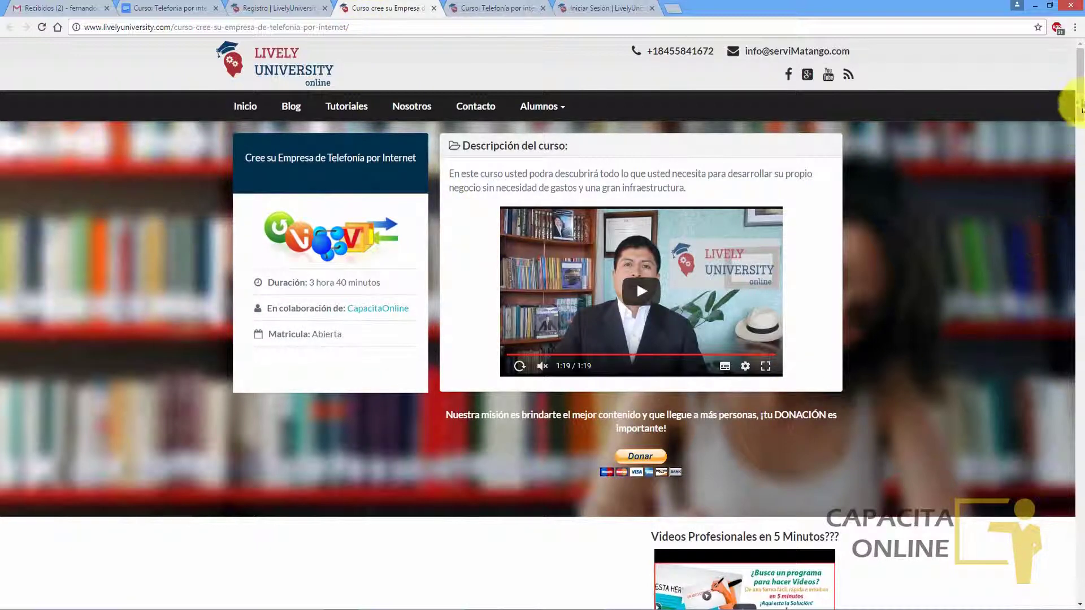
scroll(1080, 107, "down", 2)
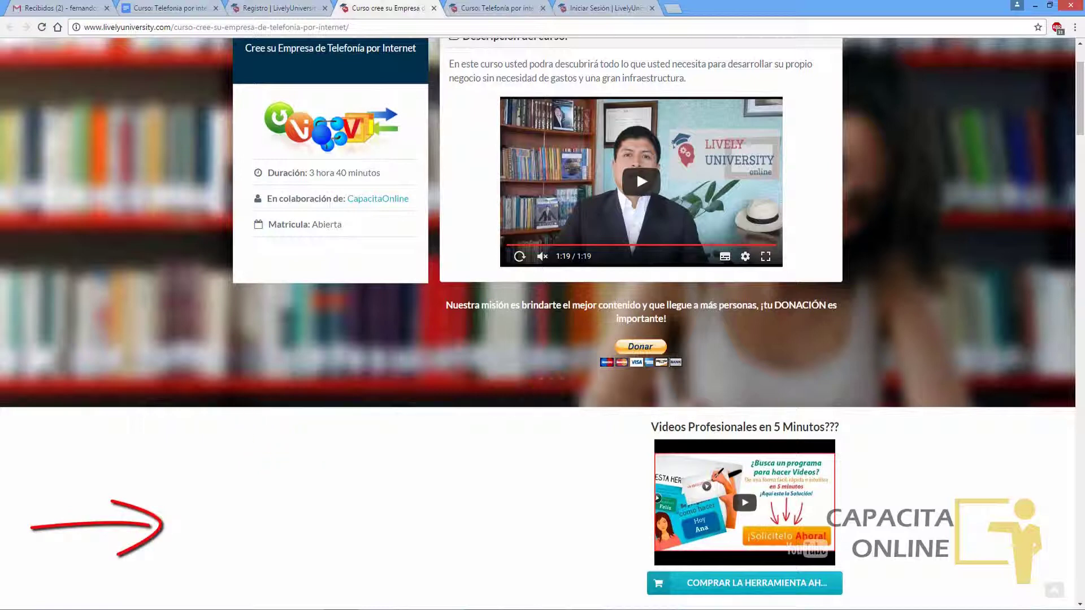
scroll(1078, 99, "down", 2)
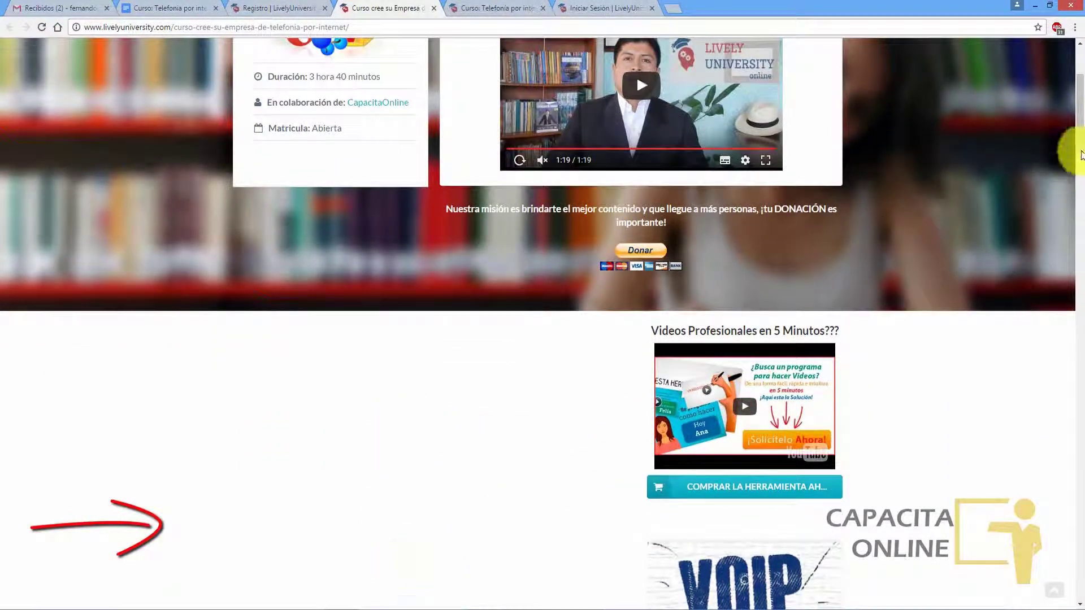
left_click_drag(1080, 109, 1081, 84)
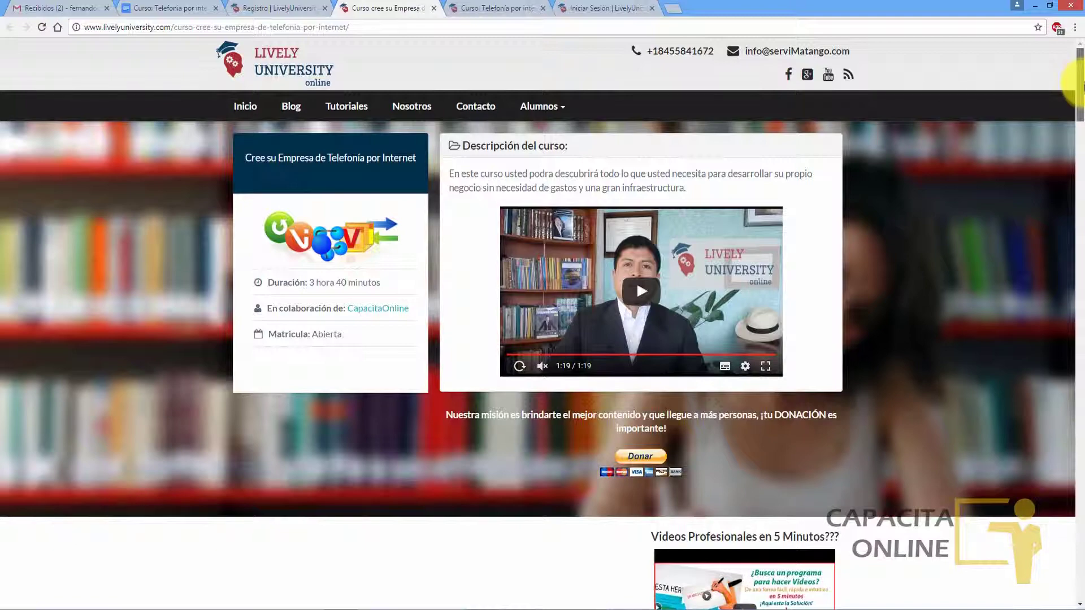
left_click_drag(1082, 86, 1082, 87)
scroll(1077, 113, "down", 15)
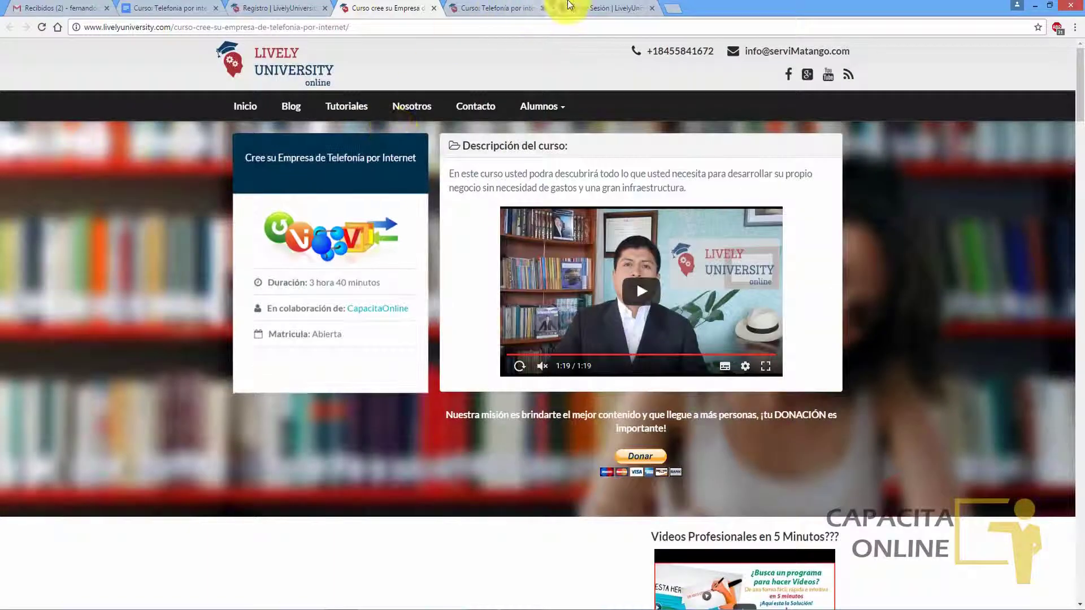
Step: Open the page "Curso cree su Empresa de Telefonía por Internet" for editing from the WordPress page list
left_click(568, 8)
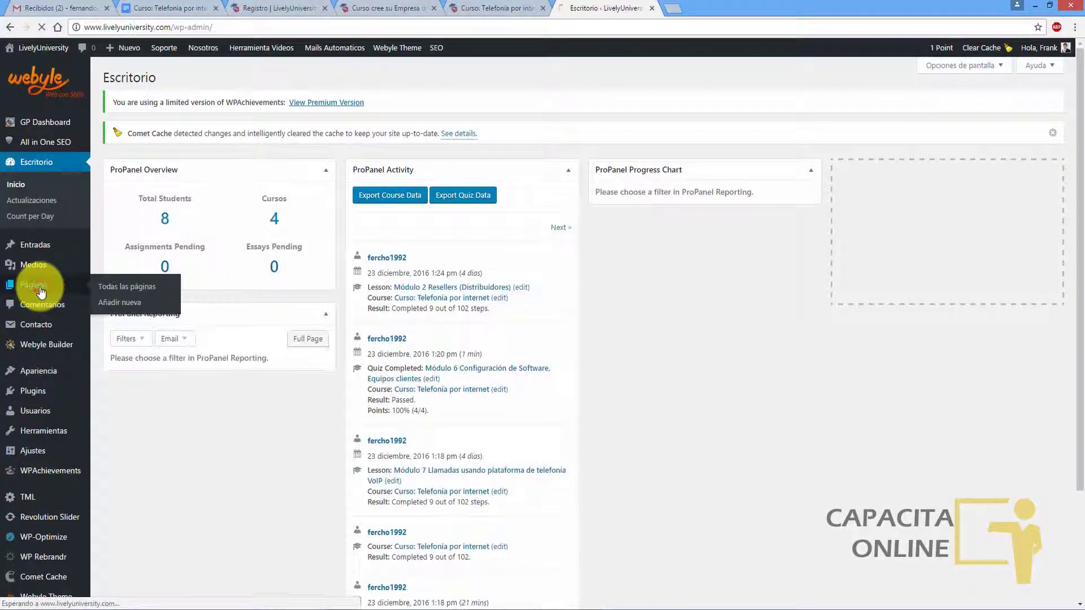
left_click(34, 285)
scroll(1065, 254, "down", 5)
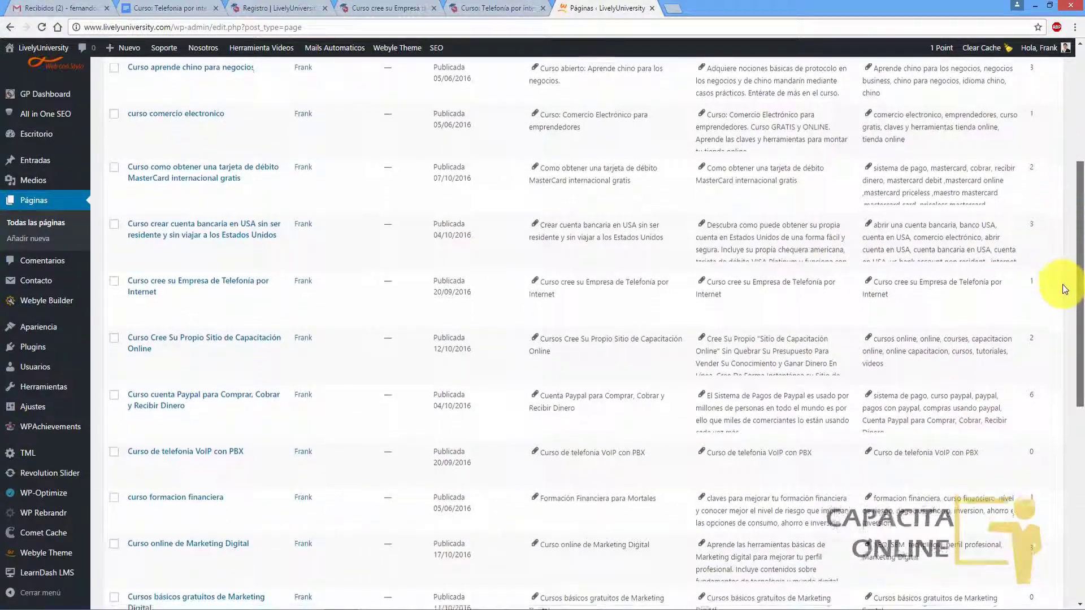
scroll(1065, 289, "down", 2)
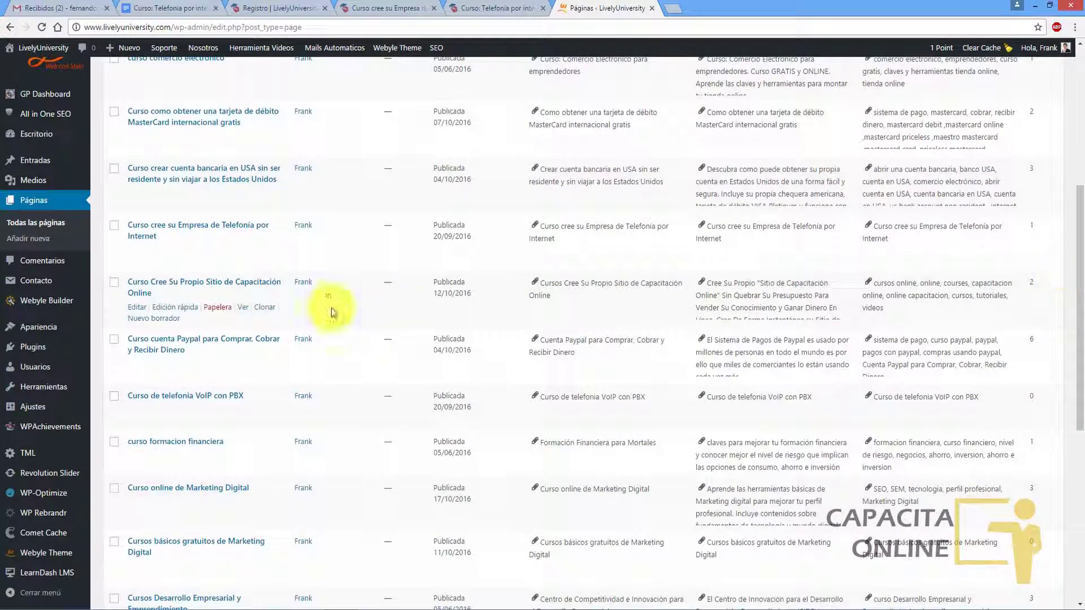
left_click(114, 228)
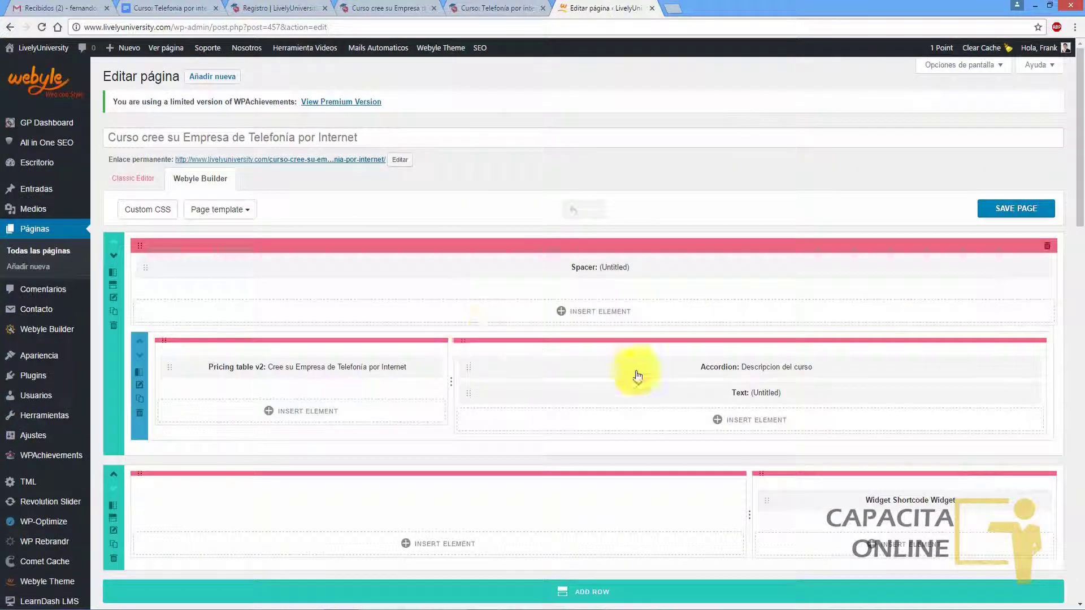
Step: Compare the builder's pricing table, accordion, text, widget and empty column with the matching areas of the public course page
left_click(386, 7)
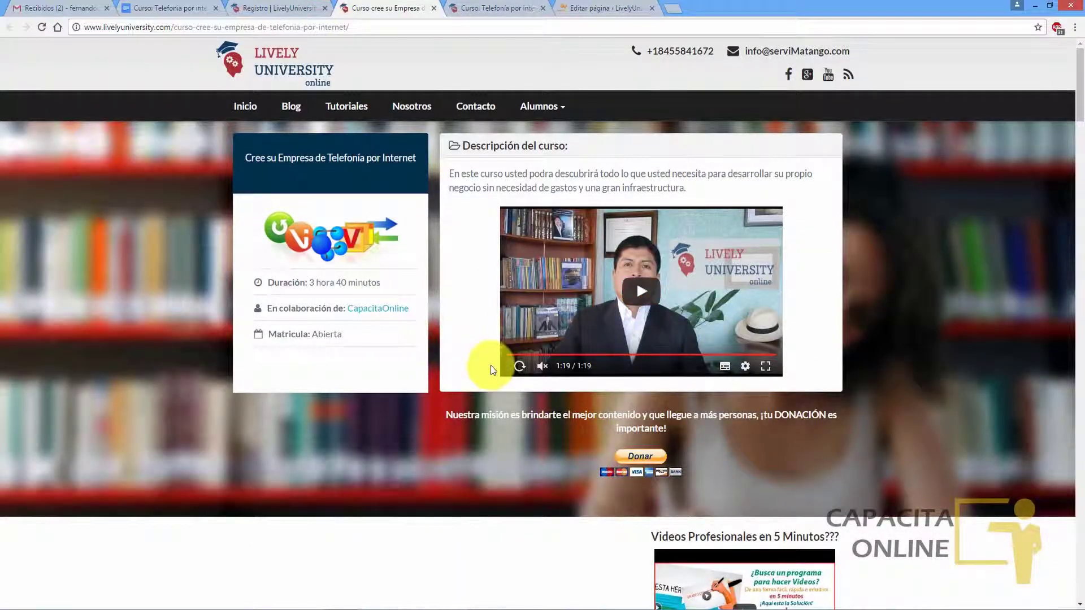
left_click(574, 6)
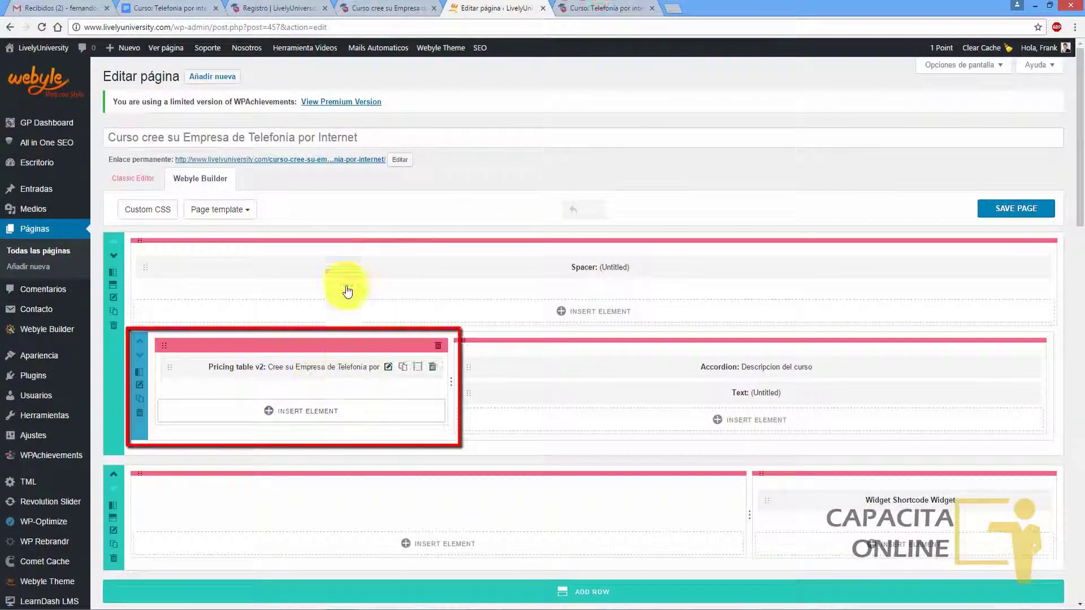
left_click(390, 6)
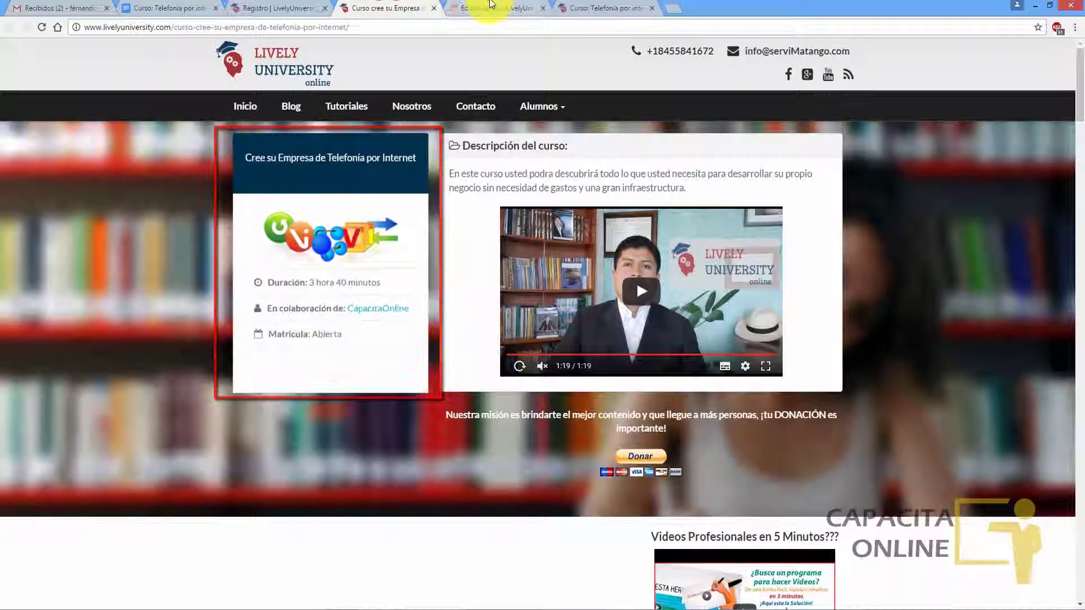
left_click(473, 7)
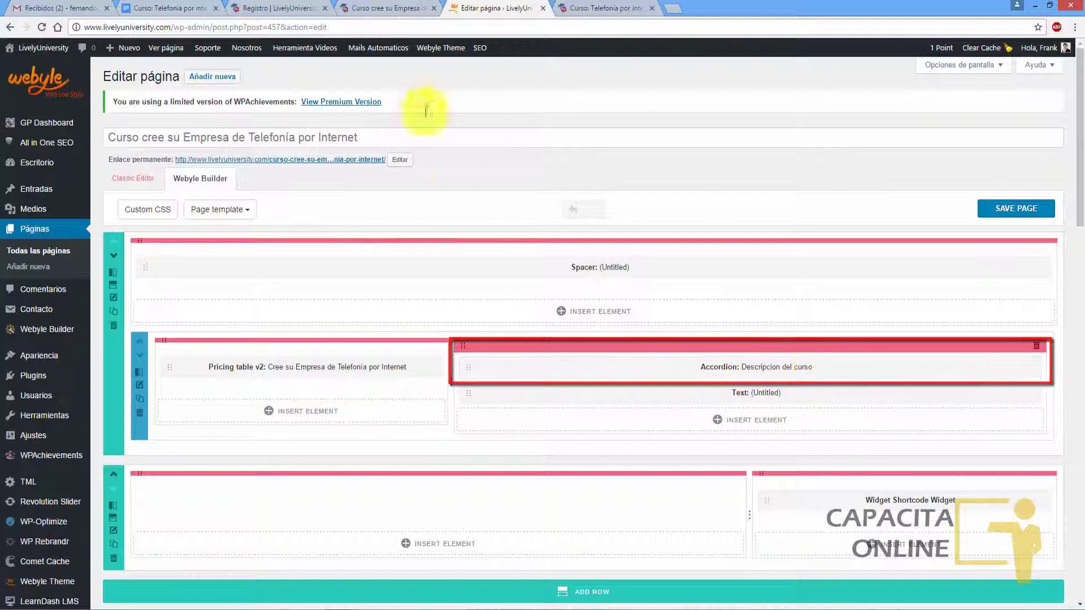
left_click(361, 8)
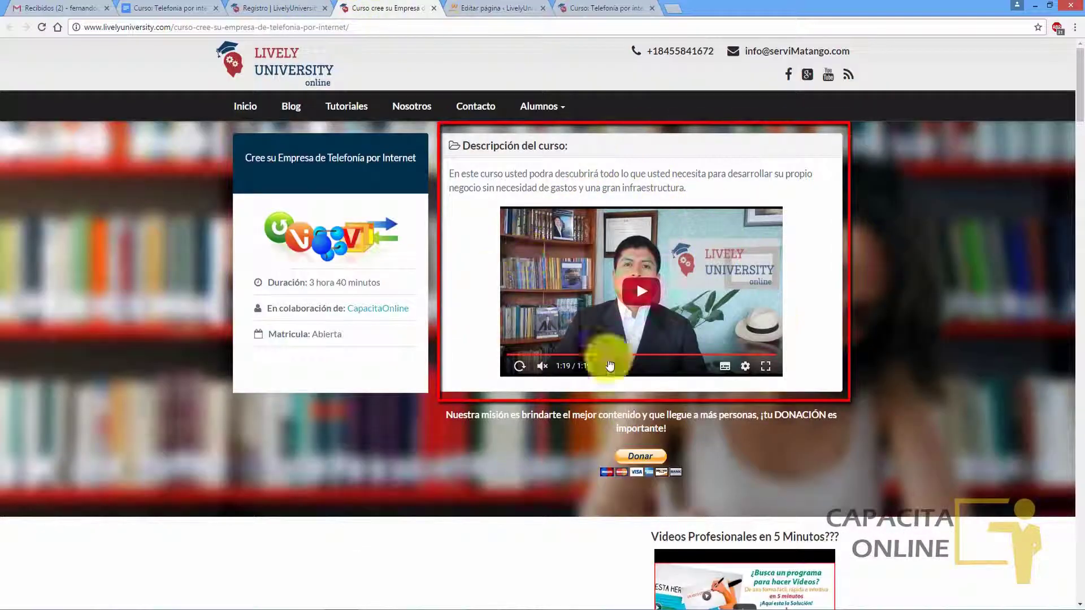
left_click(504, 5)
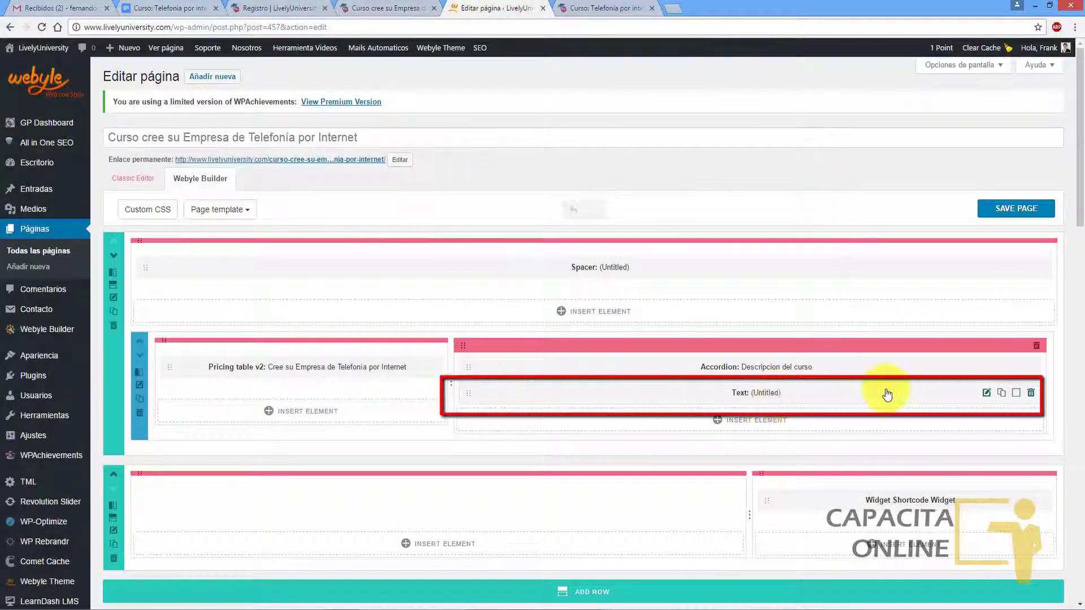
left_click(373, 8)
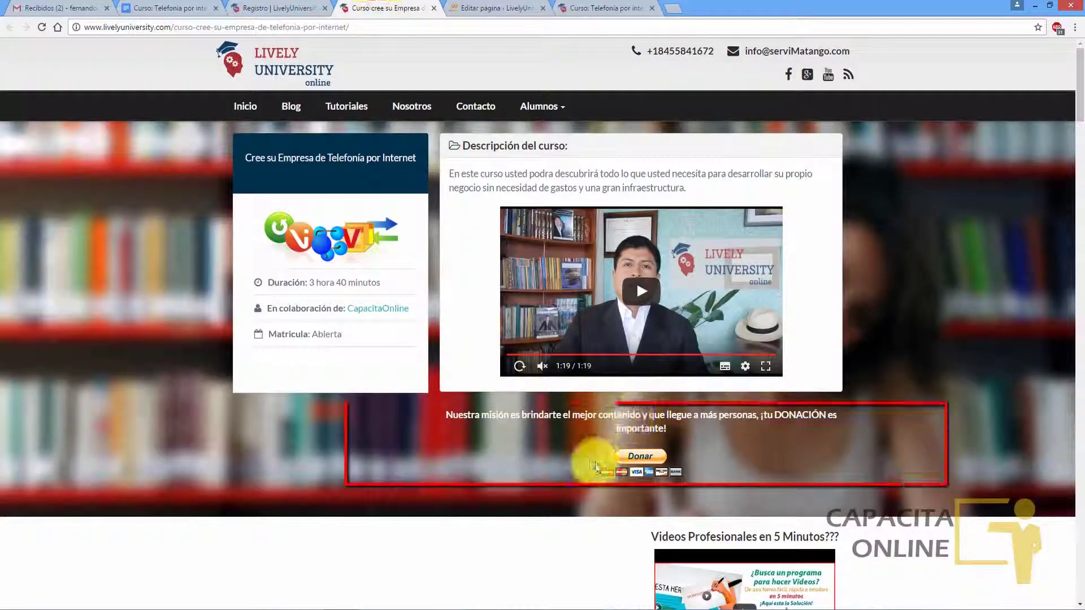
left_click(497, 6)
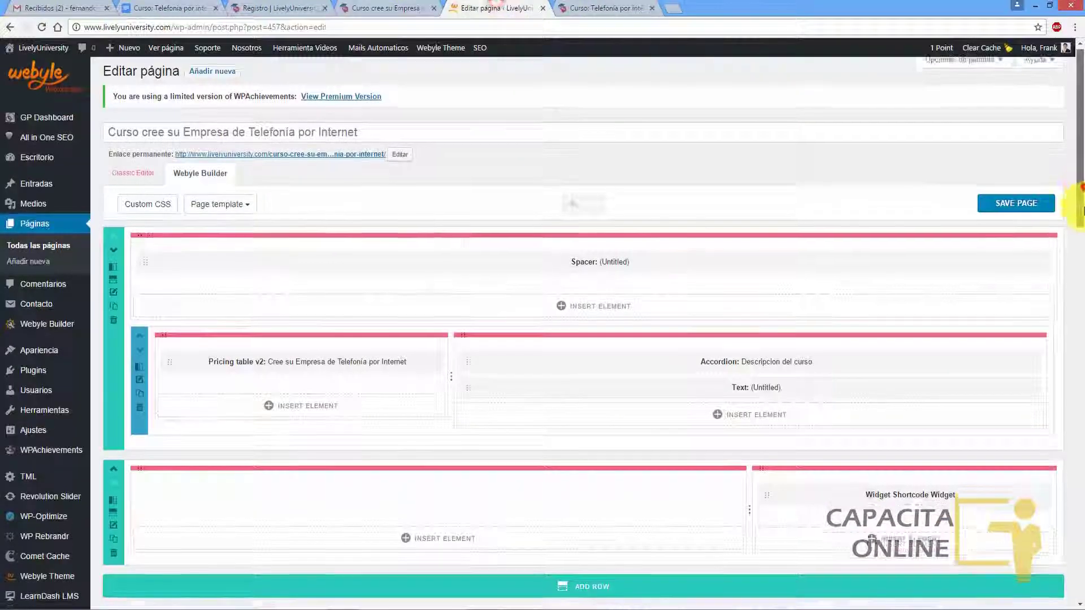
scroll(1074, 193, "down", 3)
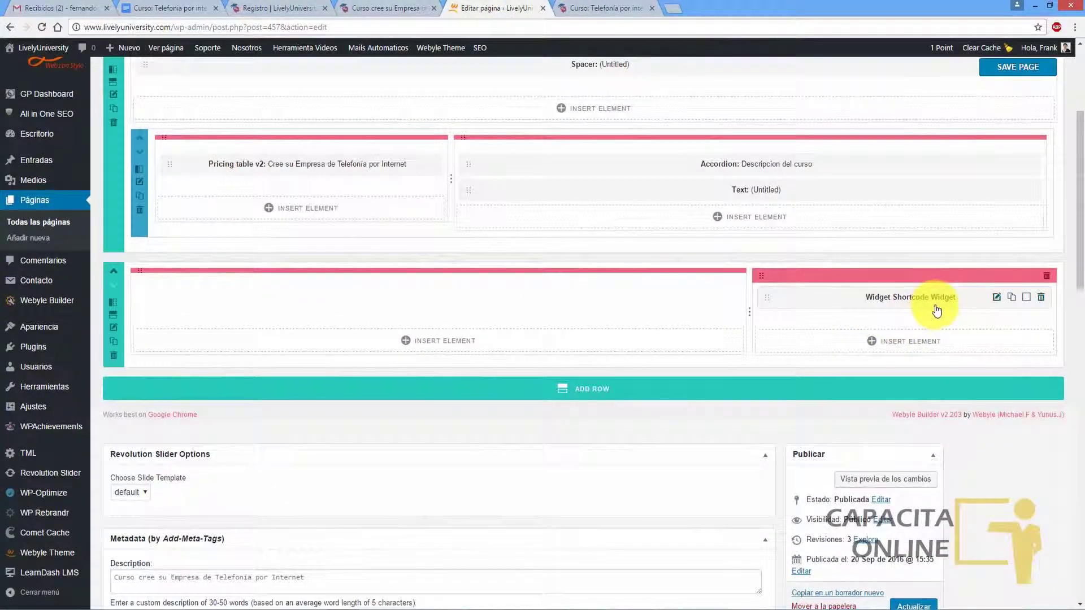
left_click(376, 8)
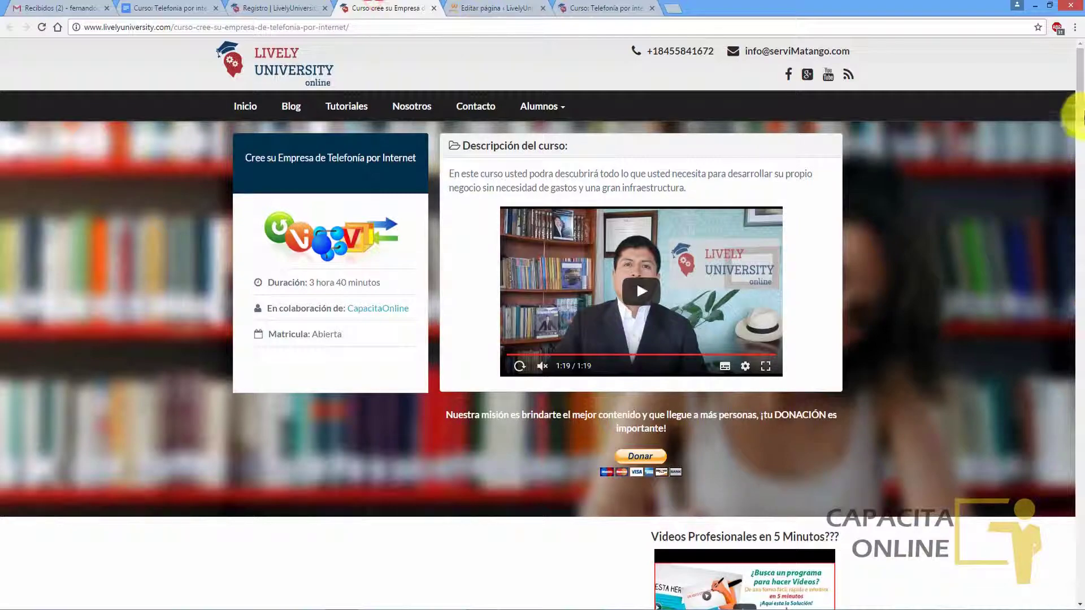
left_click_drag(1080, 116, 1079, 152)
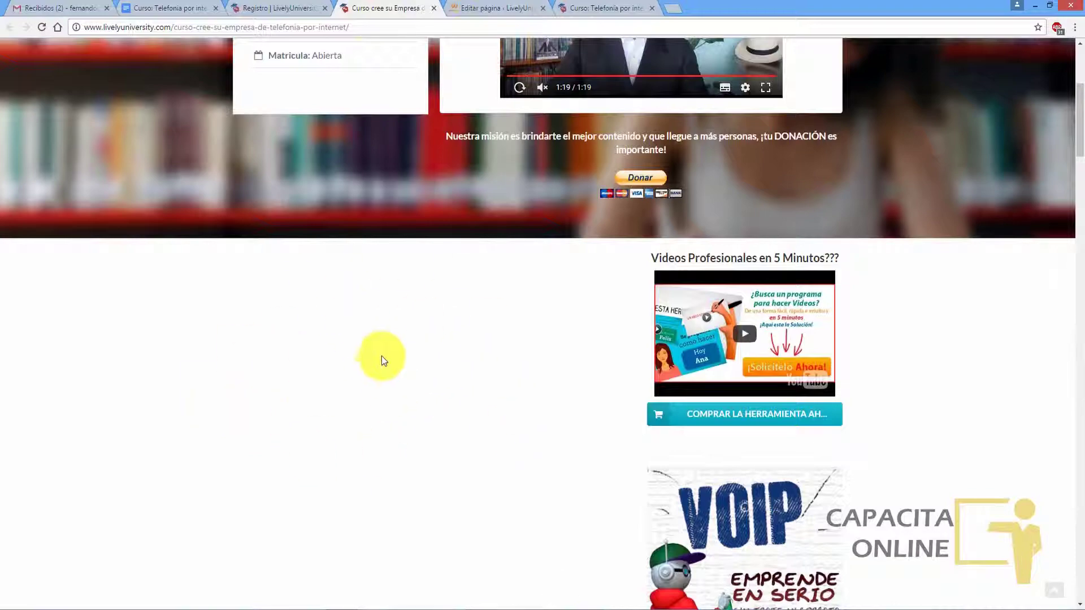
left_click(494, 8)
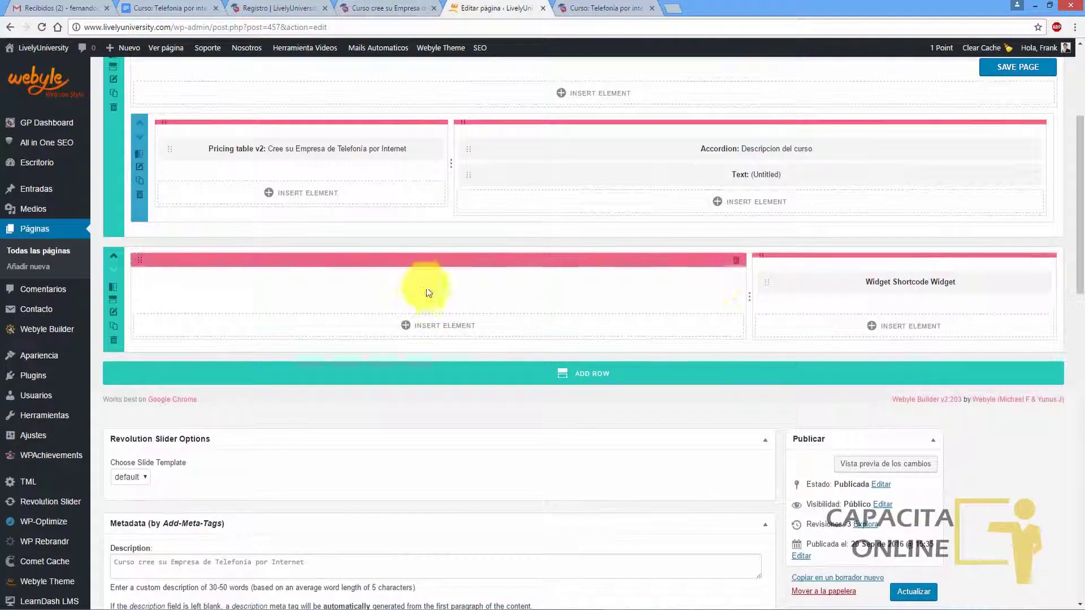
Step: Insert a Text element into the empty wide column beside the Widget Shortcode Widget
left_click(440, 334)
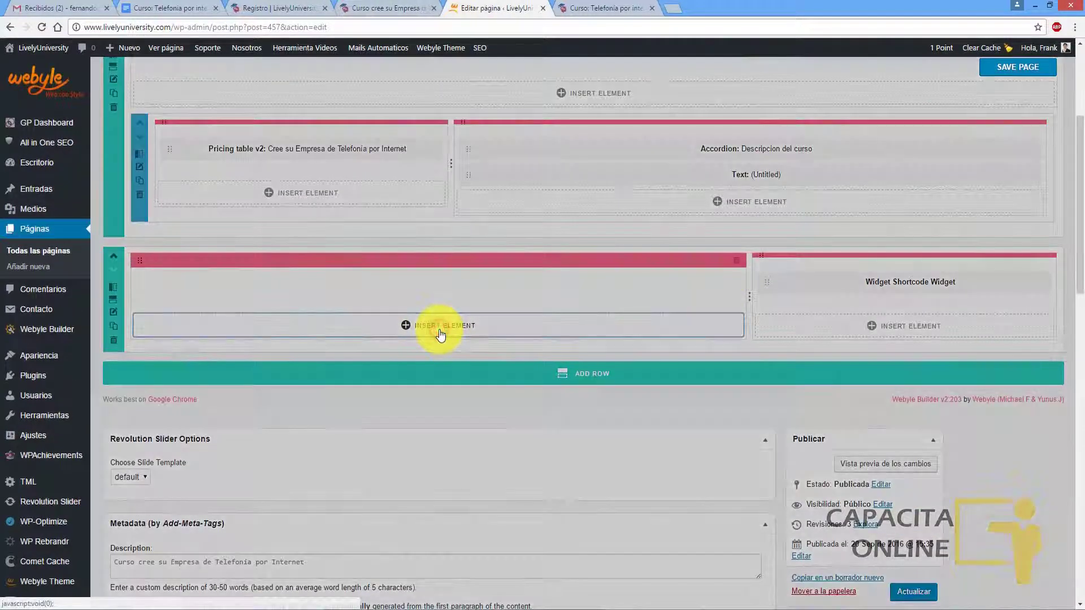
scroll(1076, 497, "down", 4)
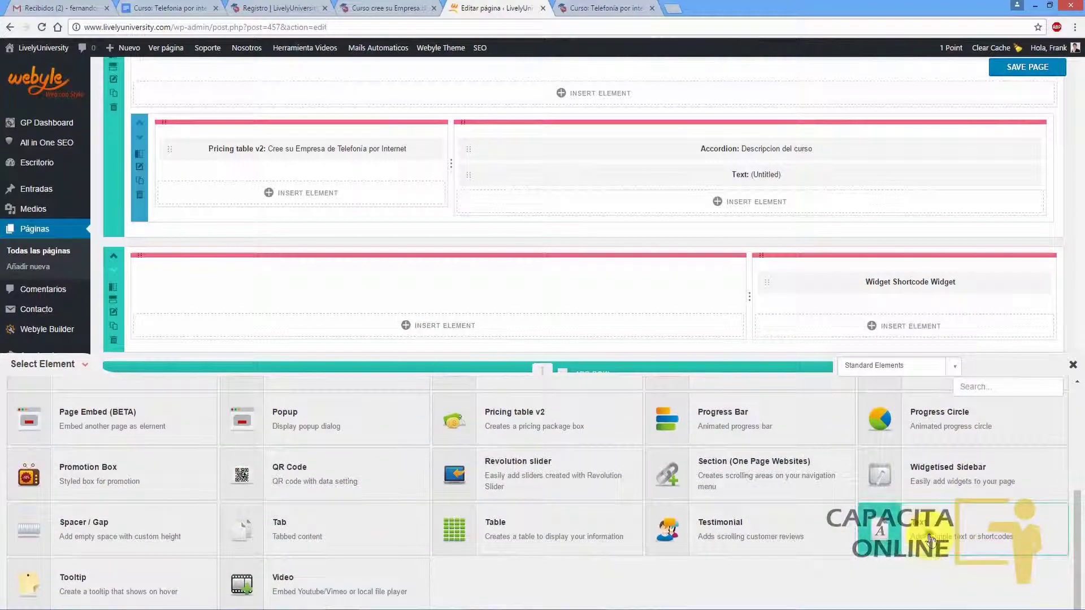
left_click(989, 511)
Step: Replace the new Text element's placeholder content with [learndash_payment_buttons course_id="1224"] copied from the Notepad note
key("alt+Tab")
left_click(770, 334)
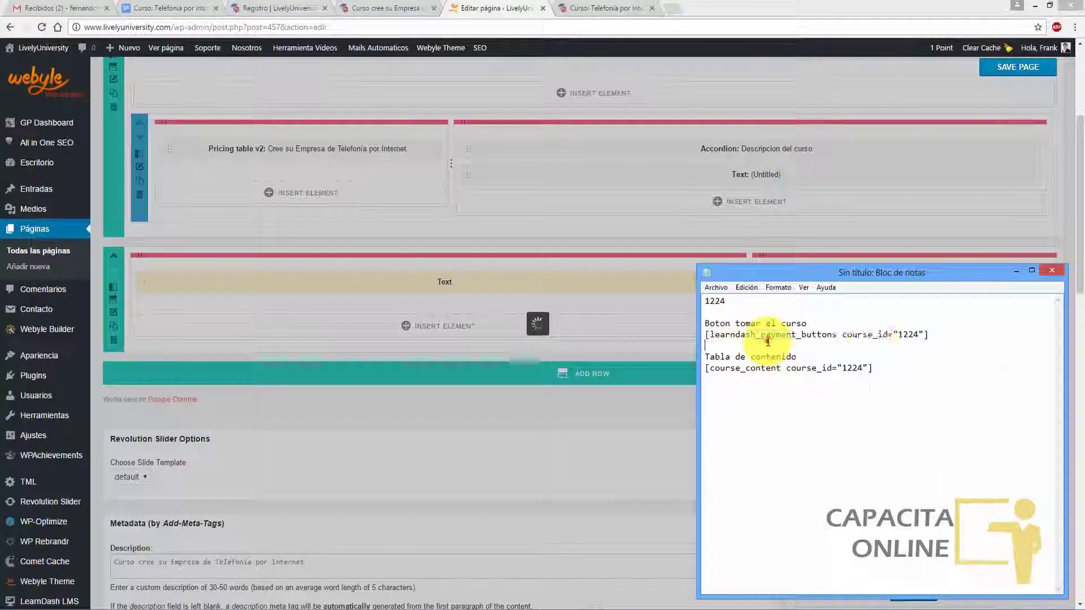
left_click_drag(928, 334, 704, 337)
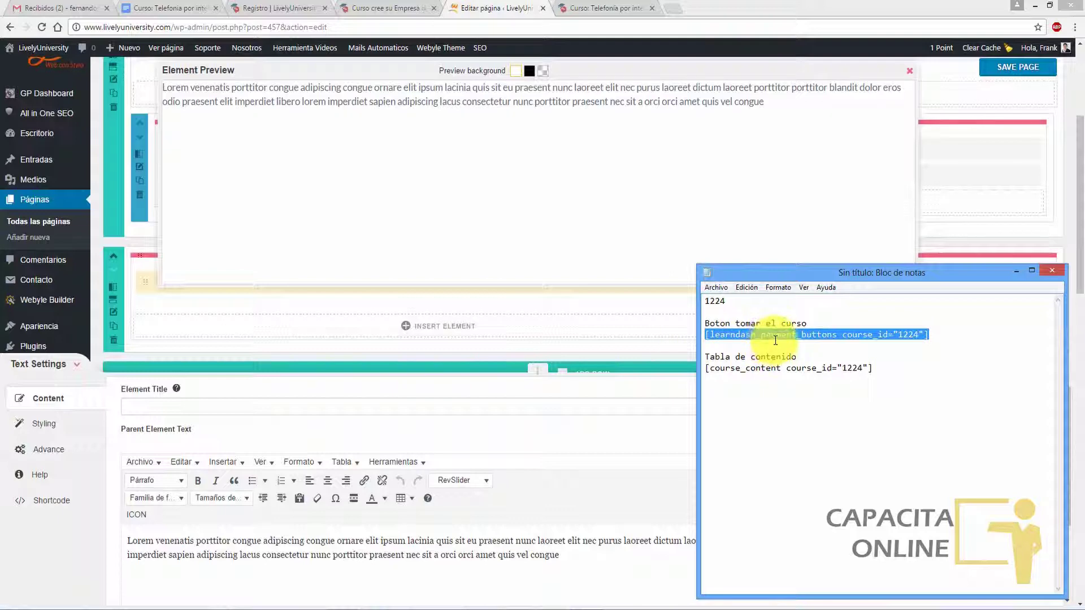
left_click(559, 555)
left_click_drag(559, 555, 127, 555)
key("ctrl+a")
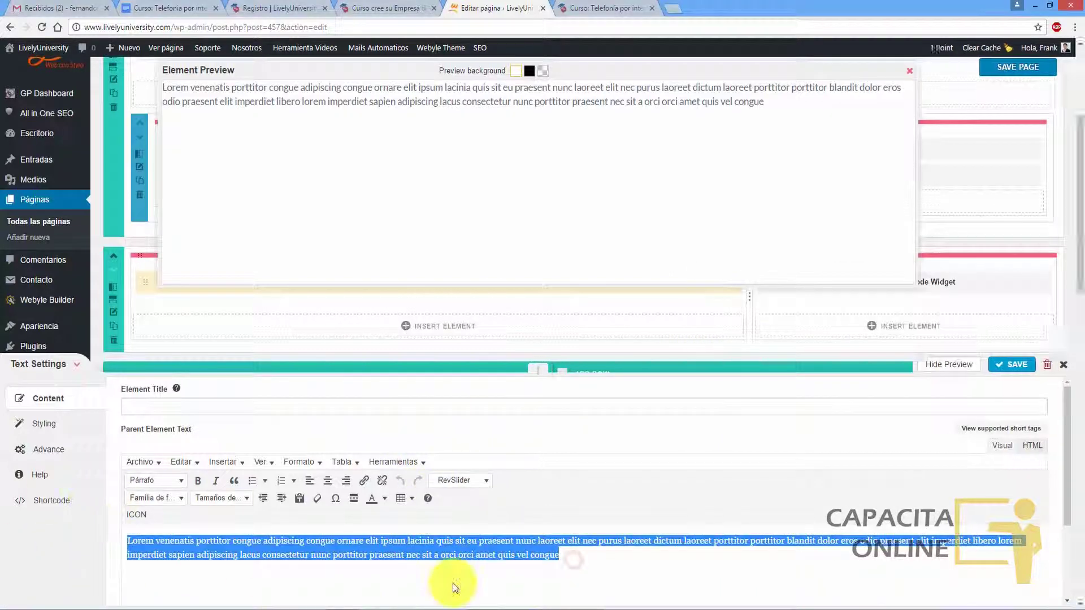
key("Delete")
Step: Title the payment buttons Text element "Tomar este curso" and save the element
left_click(192, 406)
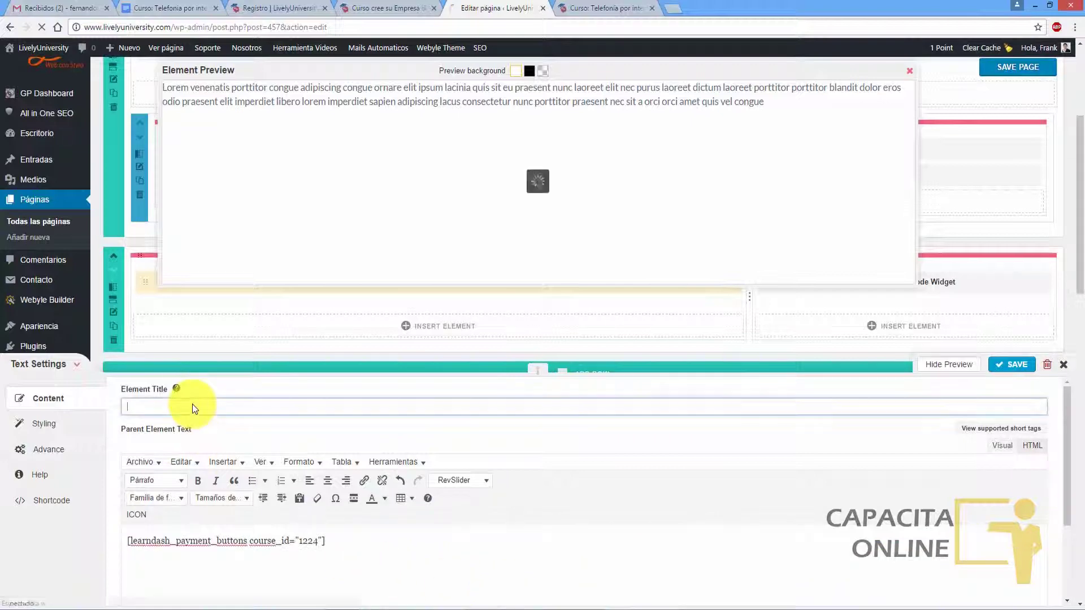
type("To")
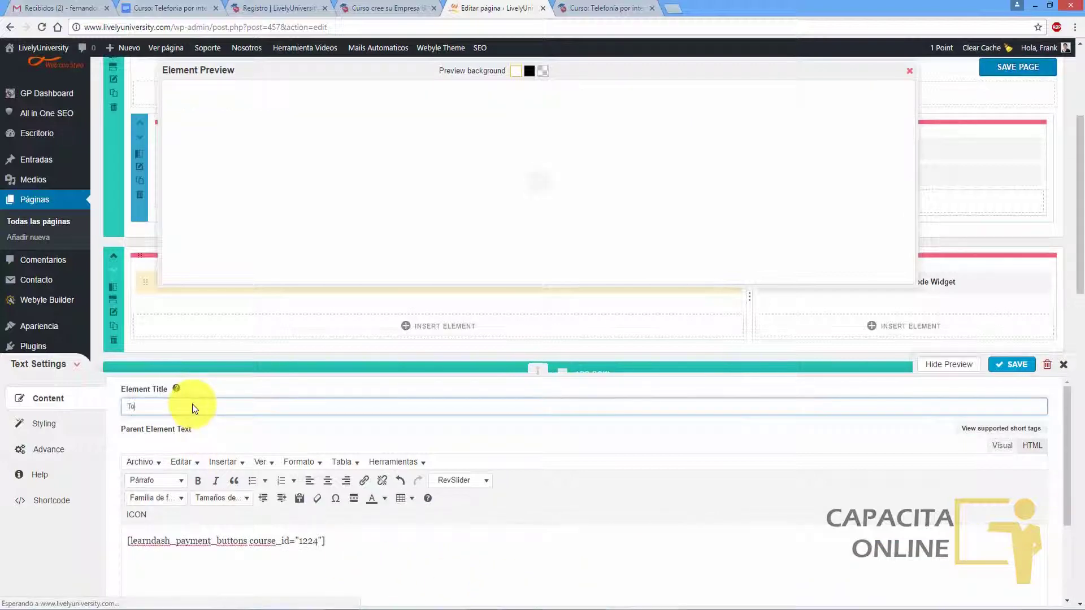
type("mar este")
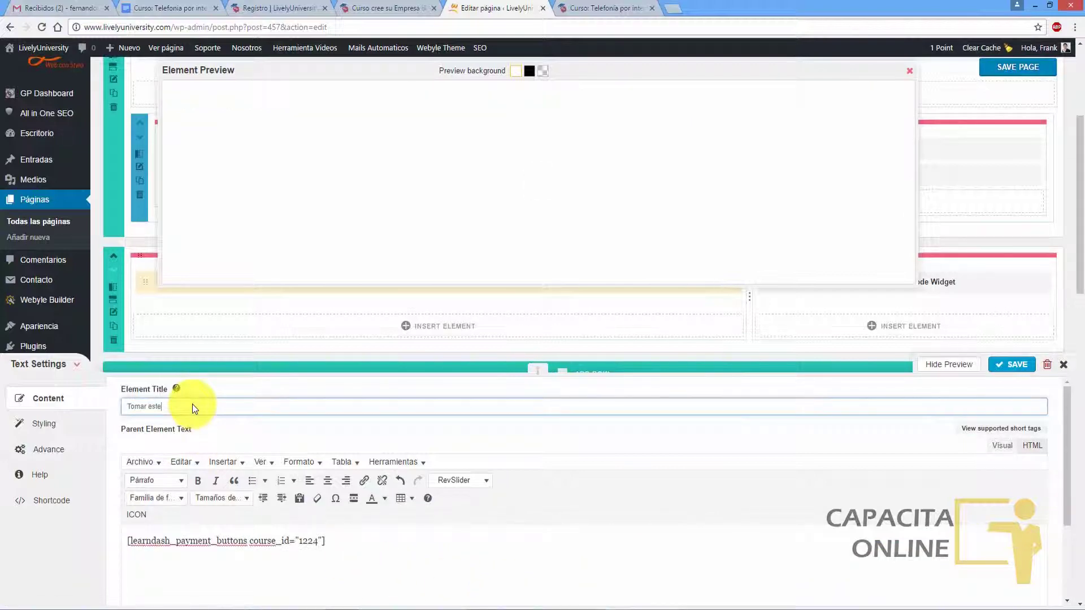
type(" curso")
left_click(1018, 365)
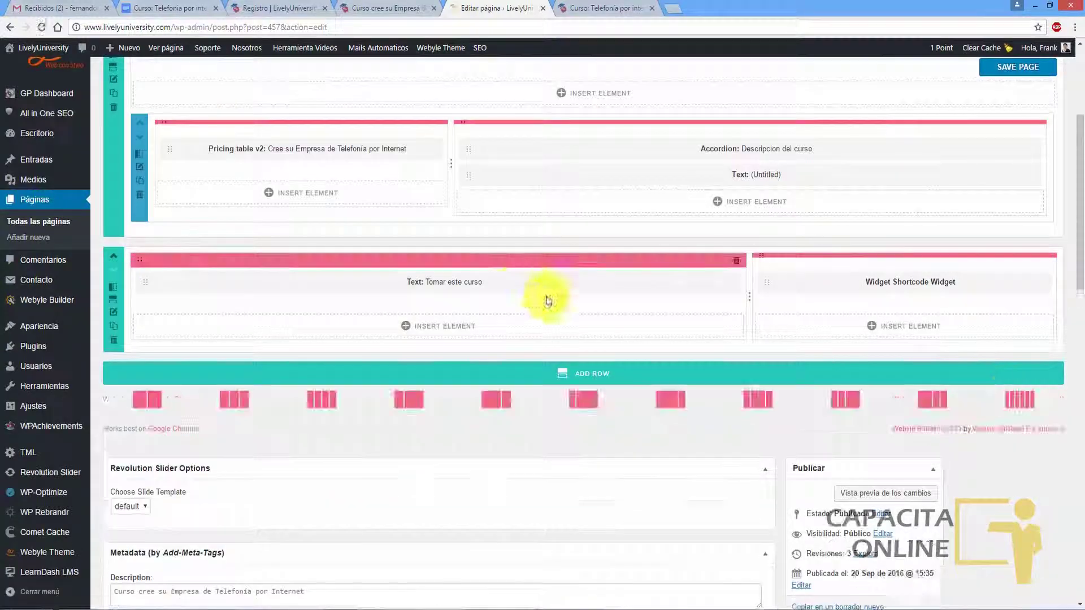
Step: Insert a second Text element below the "Tomar este curso" element in the same column
left_click(443, 332)
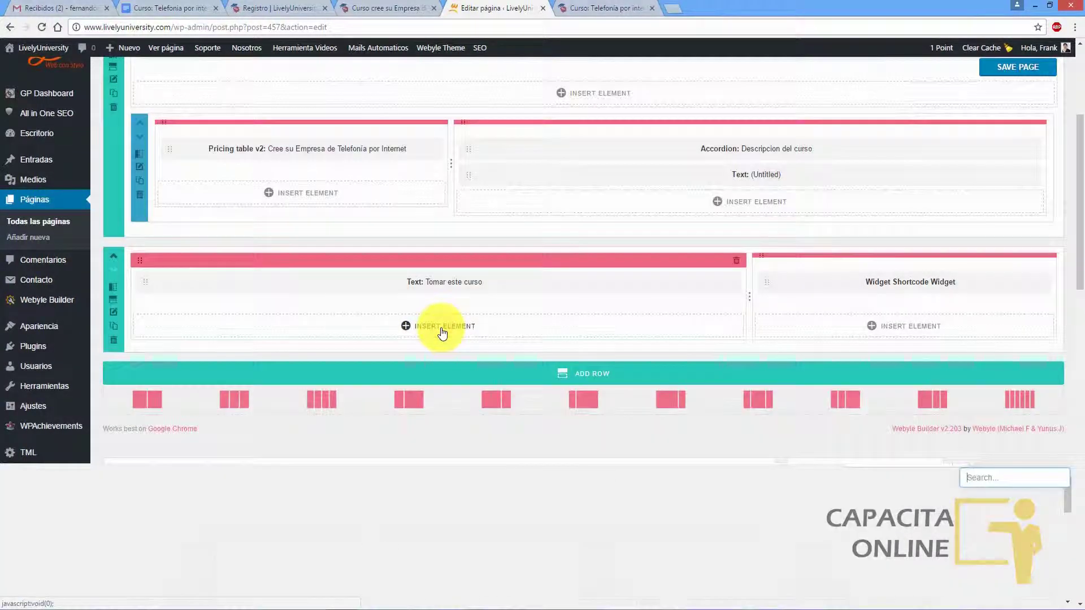
scroll(1080, 555, "down", 2)
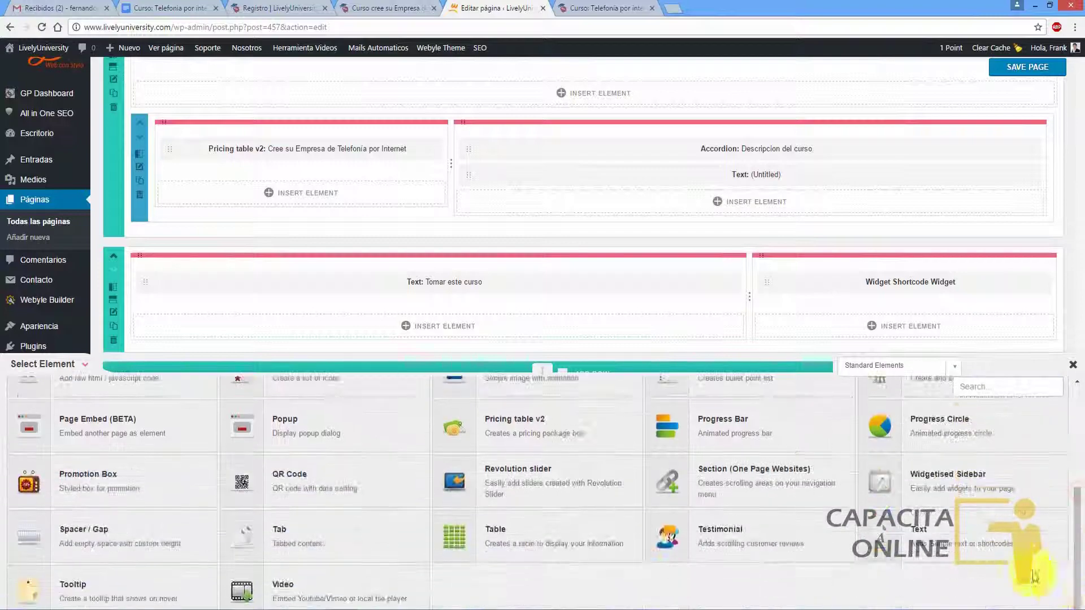
left_click(963, 544)
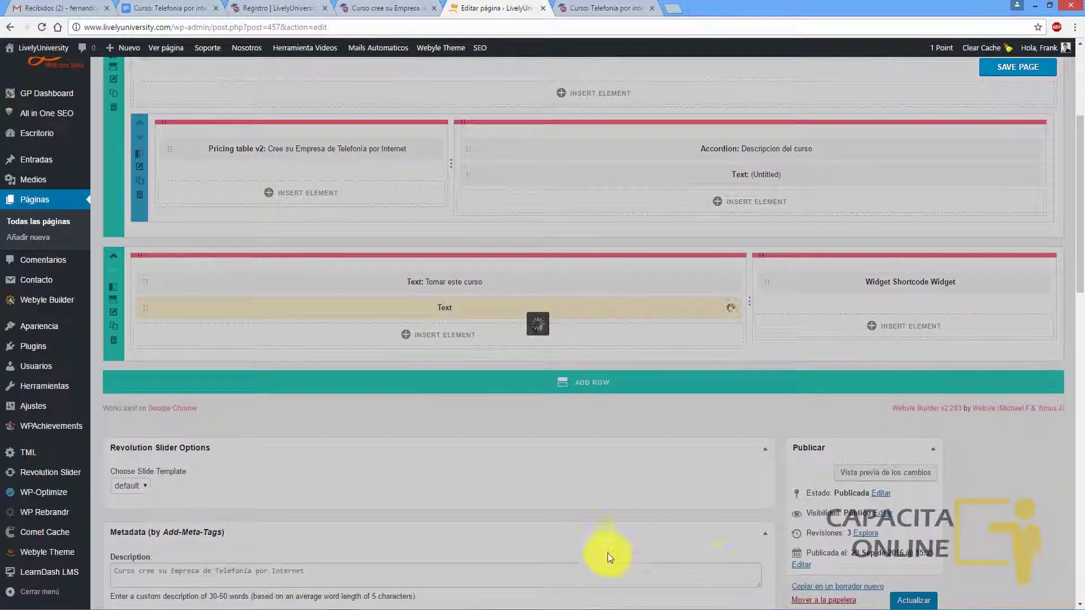
Step: Replace the second Text element's placeholder content with [course_content course_id="1224"] copied from the Notepad note
left_click(582, 608)
left_click(879, 395)
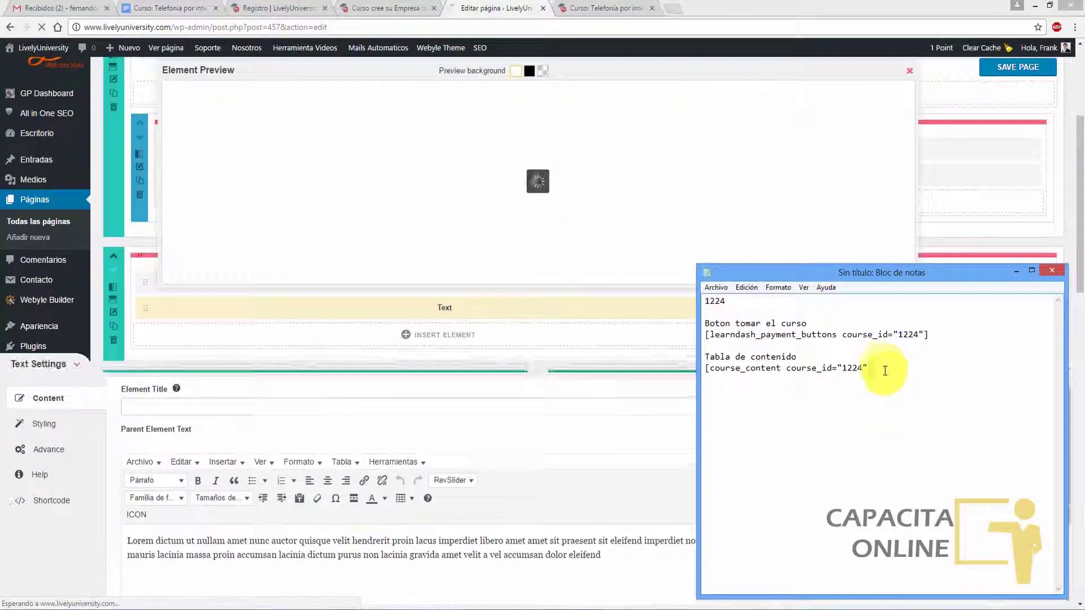
left_click_drag(885, 371, 701, 370)
key("ctrl+c")
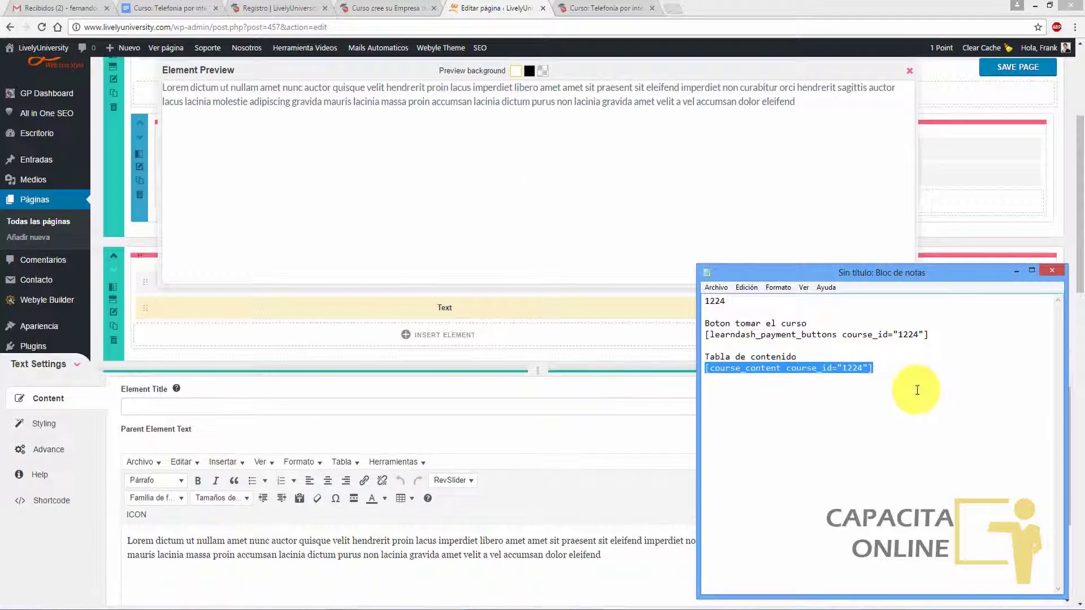
left_click_drag(593, 561, 83, 535)
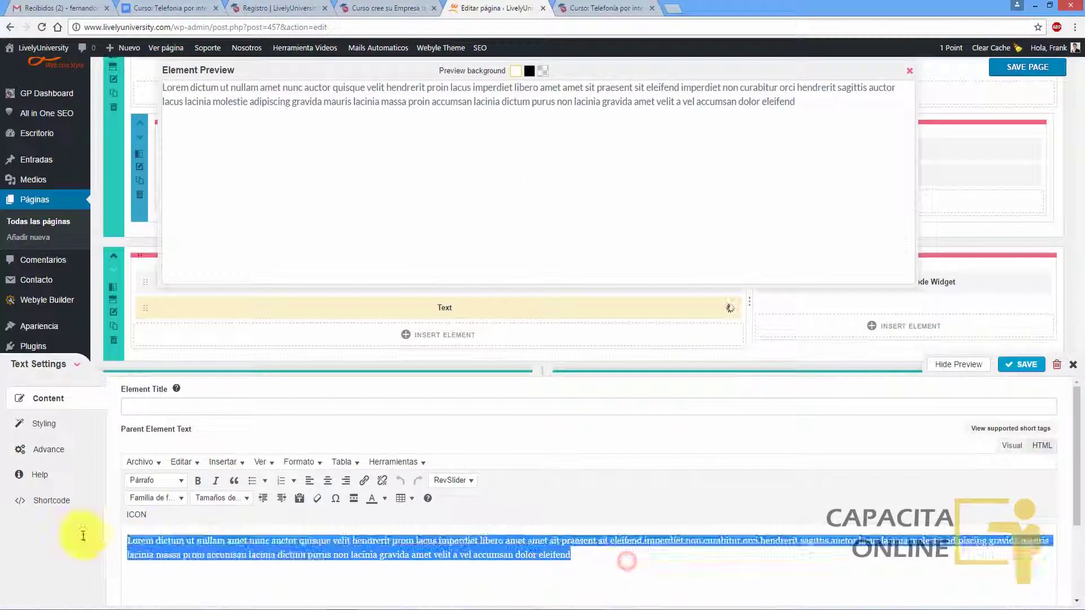
key("BackSpace")
key("ctrl+v")
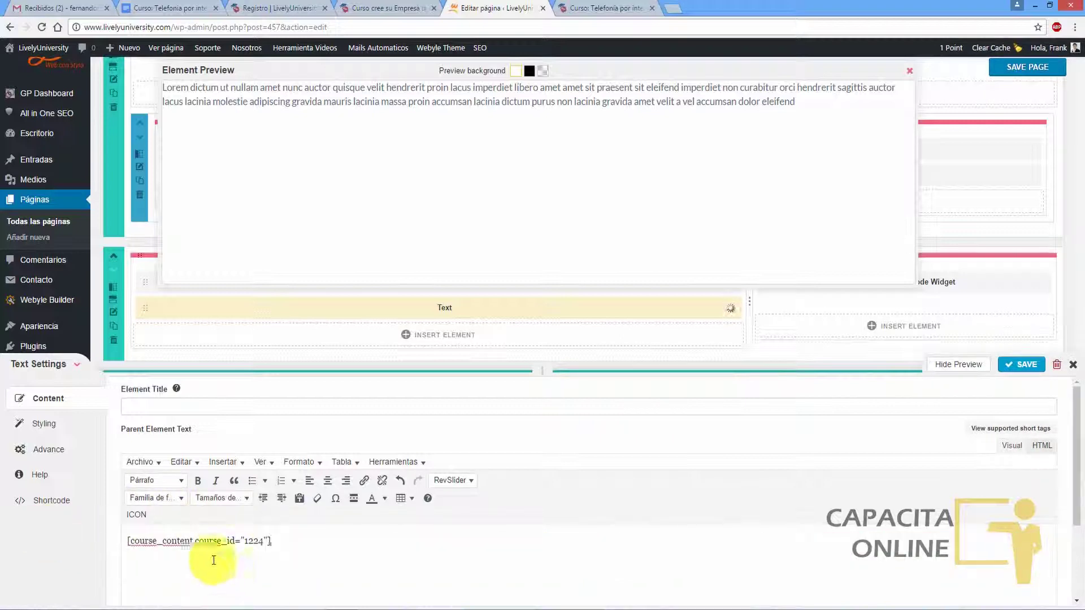
Step: Title the course content Text element "Tabla de contenidos" and save both the element and the page
left_click(201, 403)
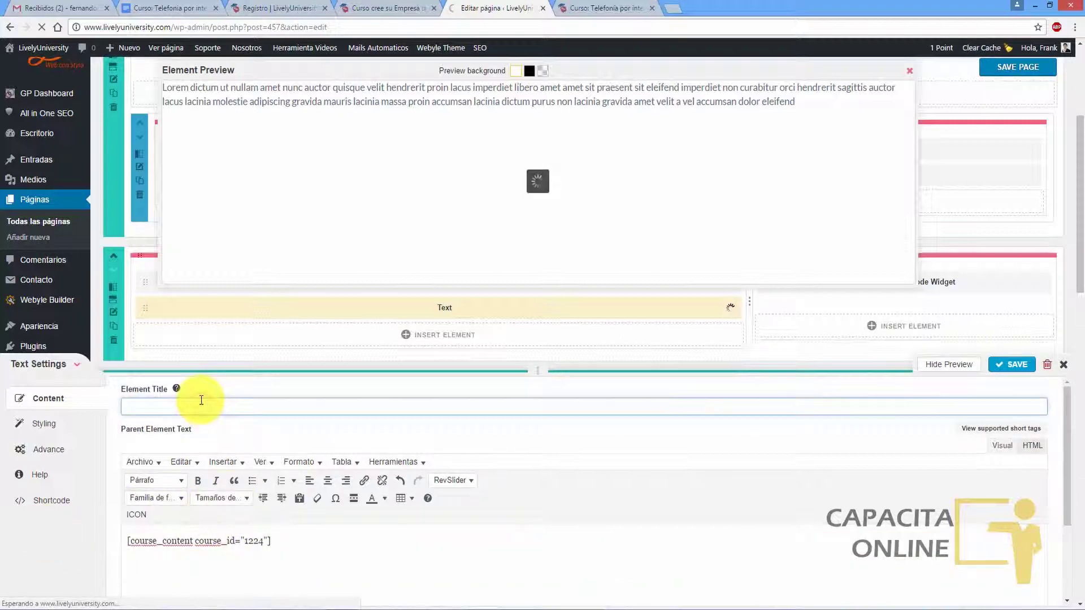
type("Tabla de contenidos")
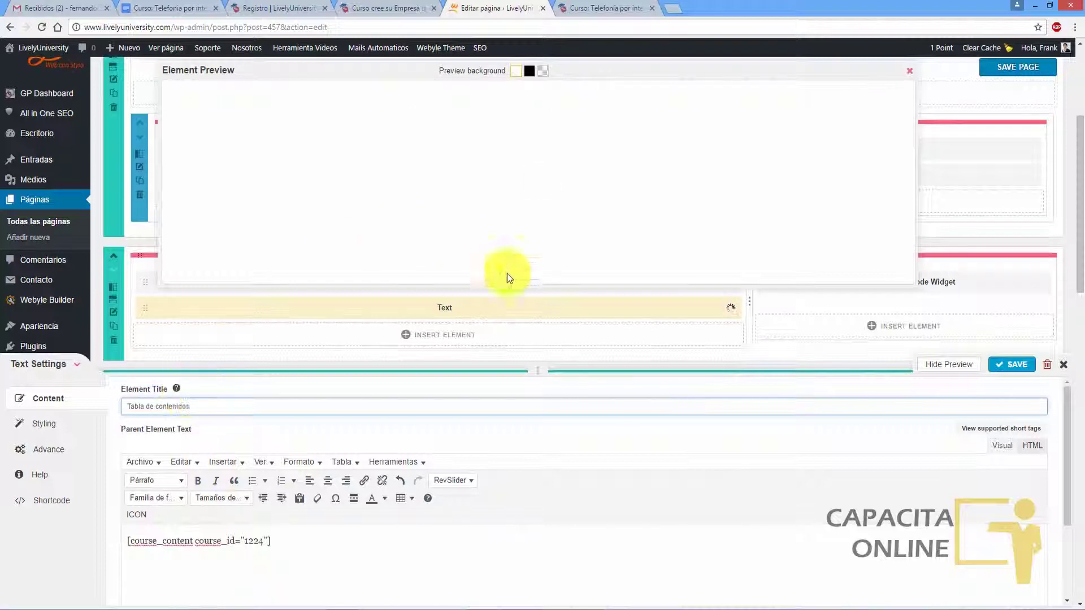
left_click(1016, 365)
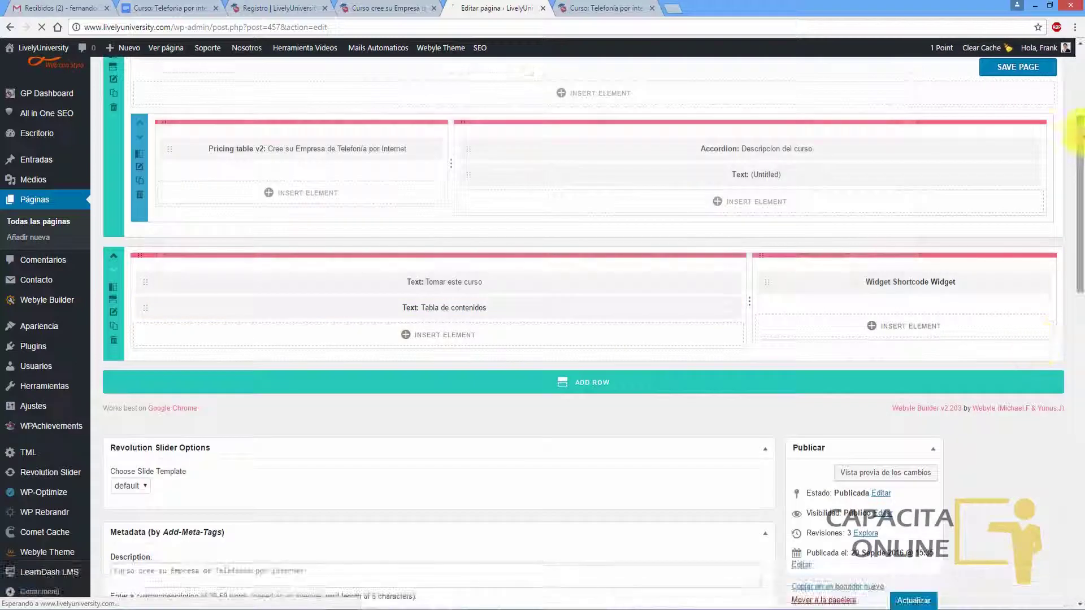
scroll(1079, 129, "down", 4)
left_click(915, 362)
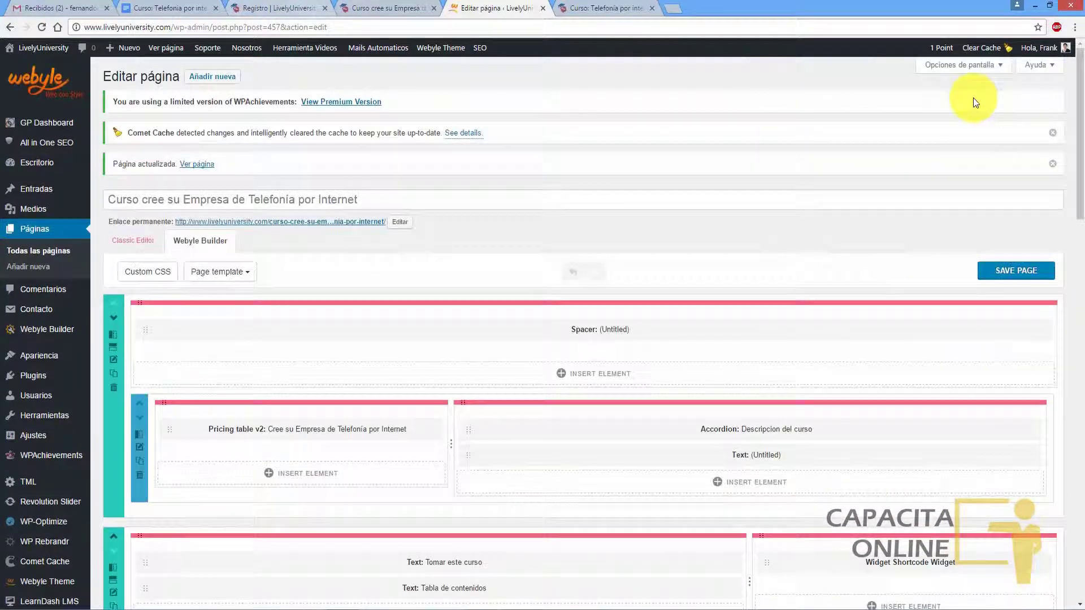
Step: Log out of WordPress and open the public home page at the "Cursos Telefonía por Internet (VoIP)" section
mouse_move(1032, 57)
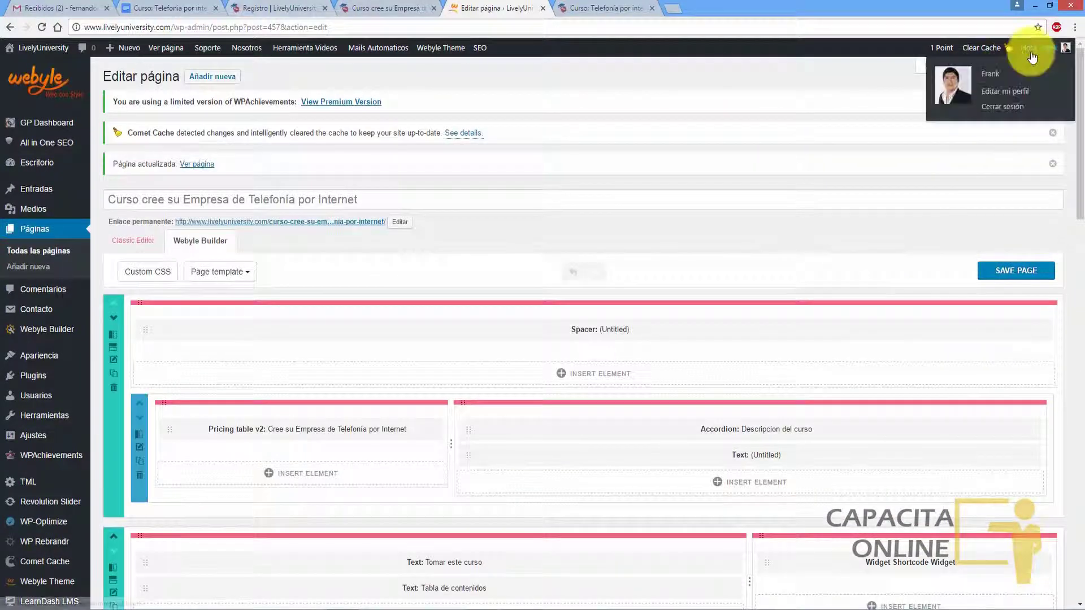
left_click(1003, 107)
left_click(277, 8)
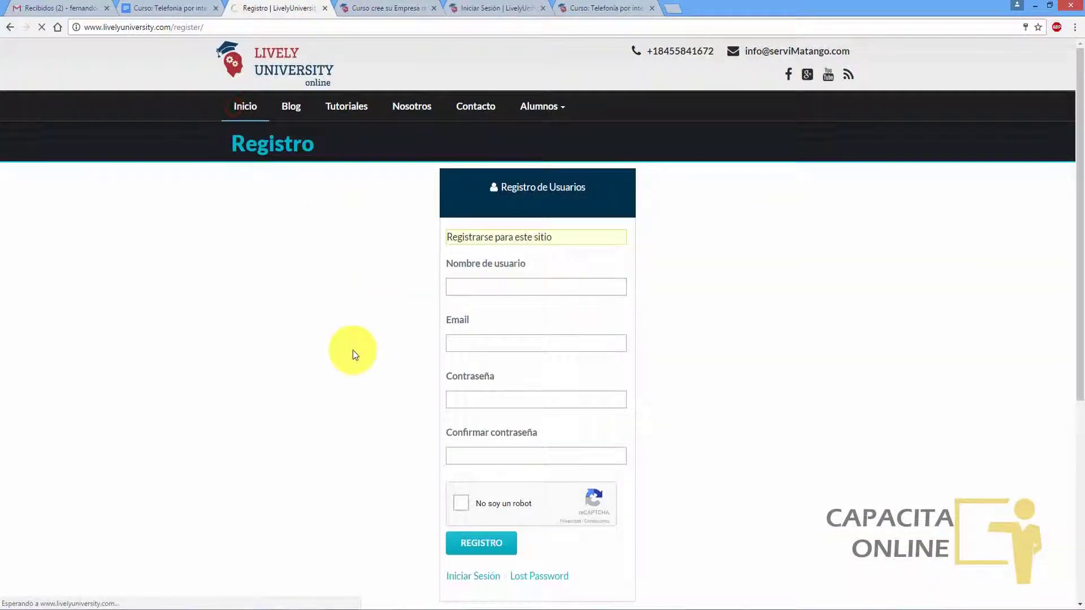
left_click_drag(1080, 107, 1082, 224)
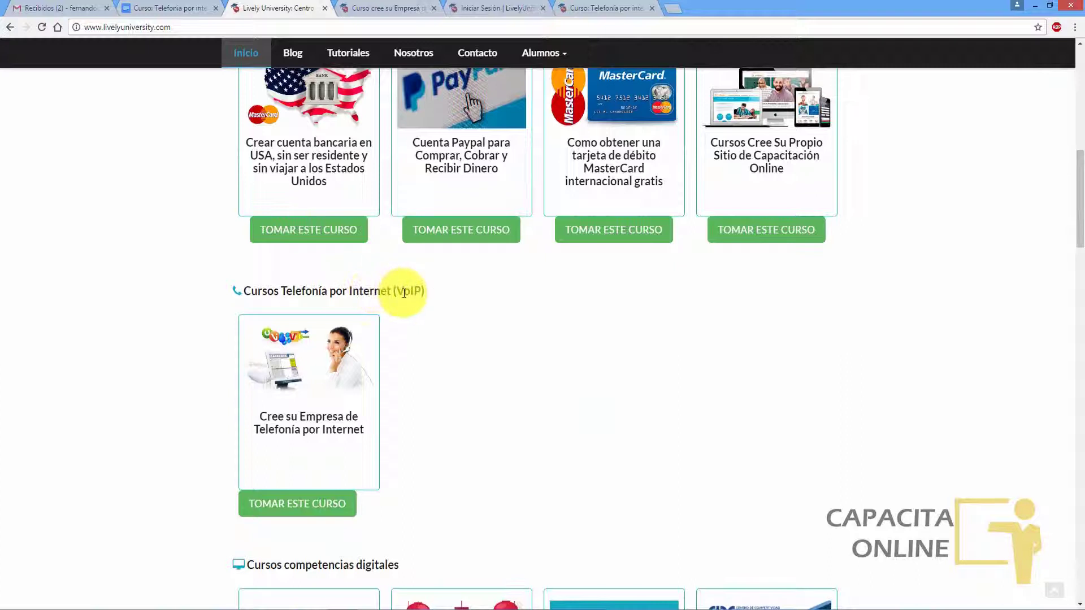
Step: Open the info page of the "Cree su Empresa de Telefonía por Internet" course in a new tab
mouse_move(370, 415)
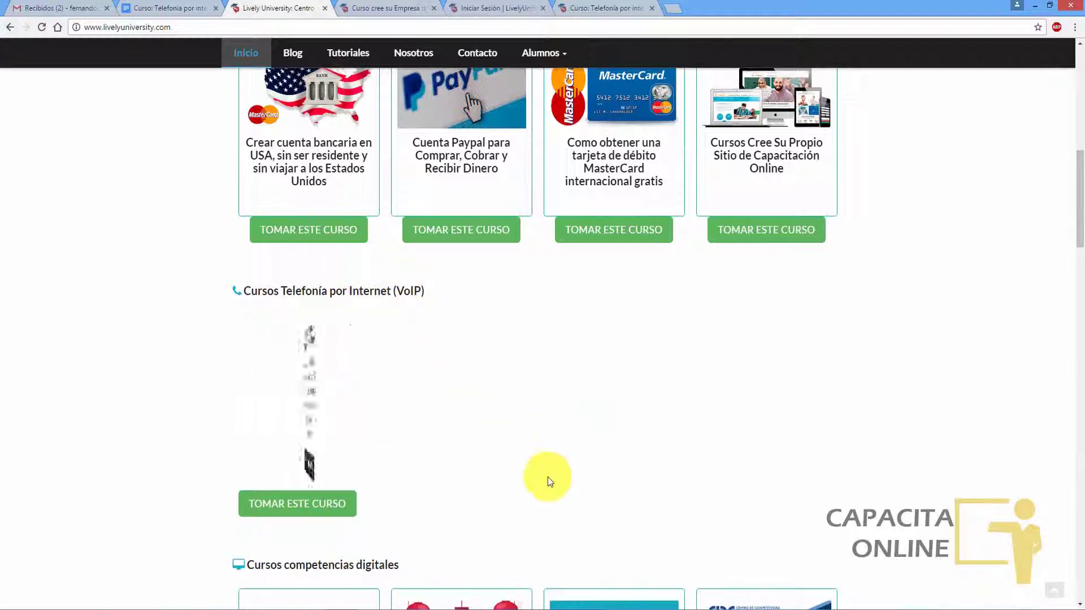
right_click(308, 472)
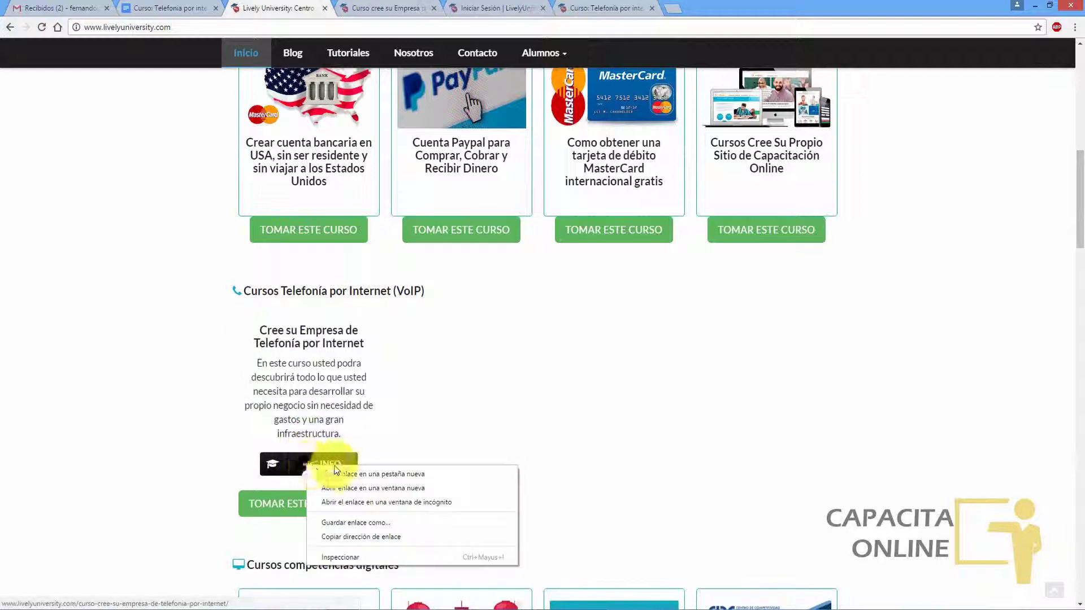
left_click(350, 474)
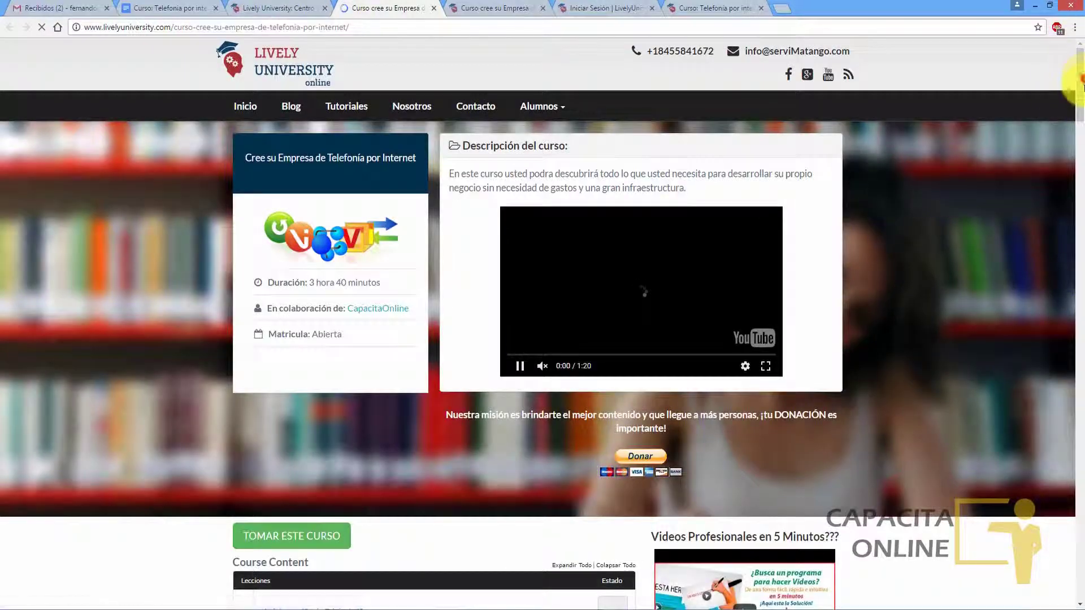
Step: Review the take-course button and the course content table on the course page, down to the final exam
scroll(416, 305, "down", 5)
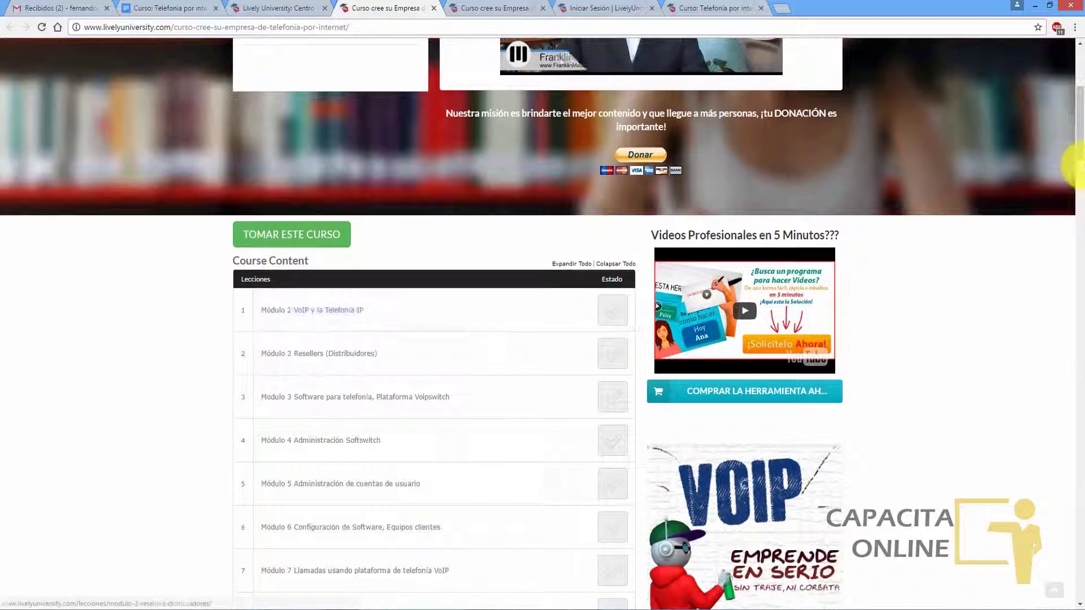
scroll(1079, 167, "down", 7)
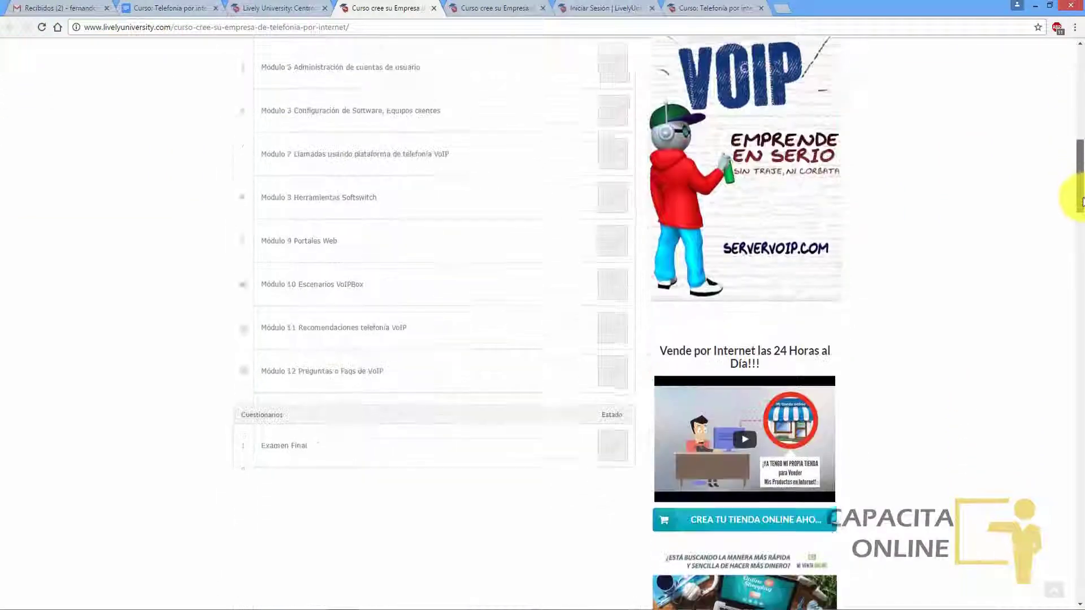
mouse_move(1081, 201)
left_mouse_down()
mouse_move(1077, 165)
mouse_move(1080, 192)
left_mouse_up()
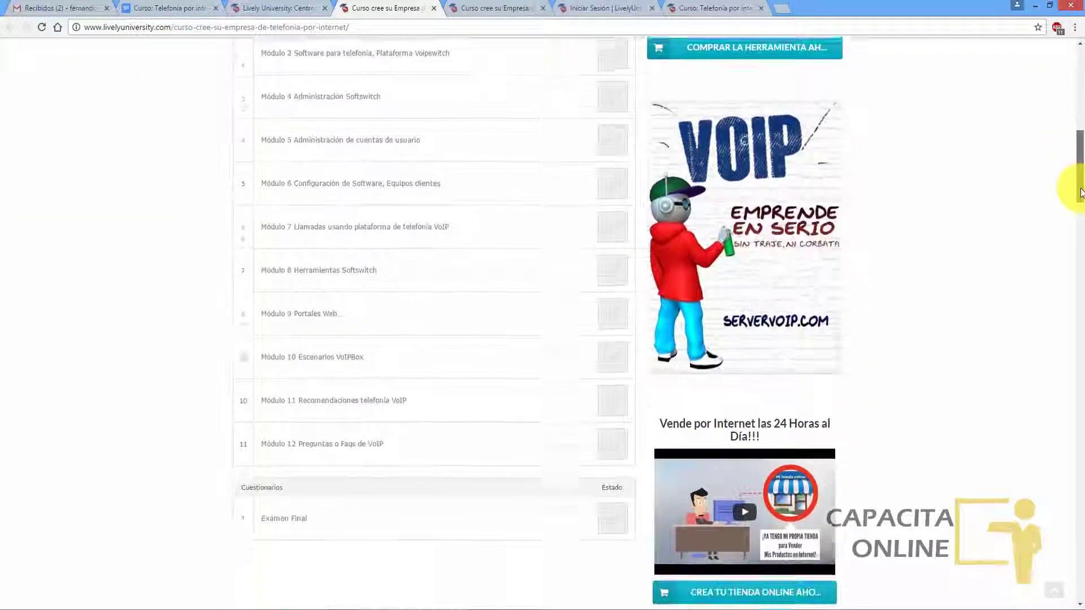
scroll(1081, 192, "down", 2)
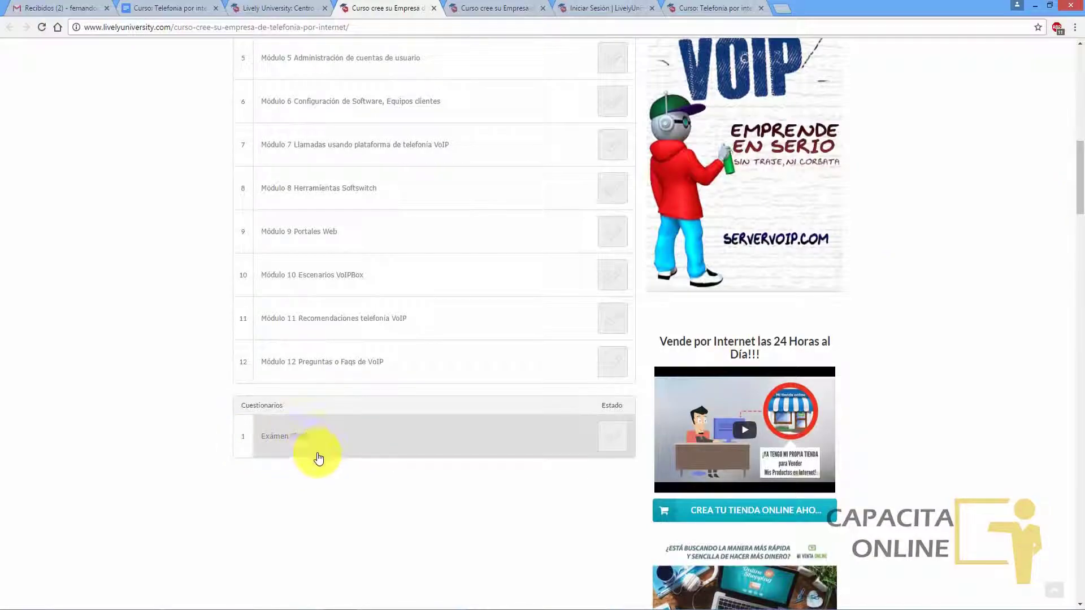
Step: Open the telephony course's info page from the home page and check its description, take-course button and course content
left_click(349, 457)
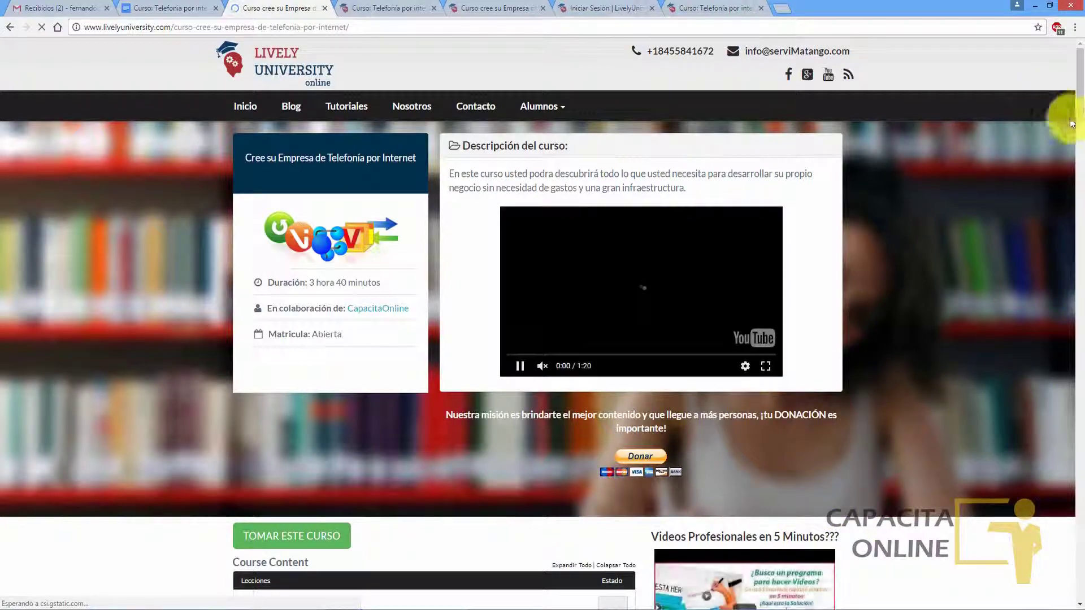
scroll(1077, 107, "down", 3)
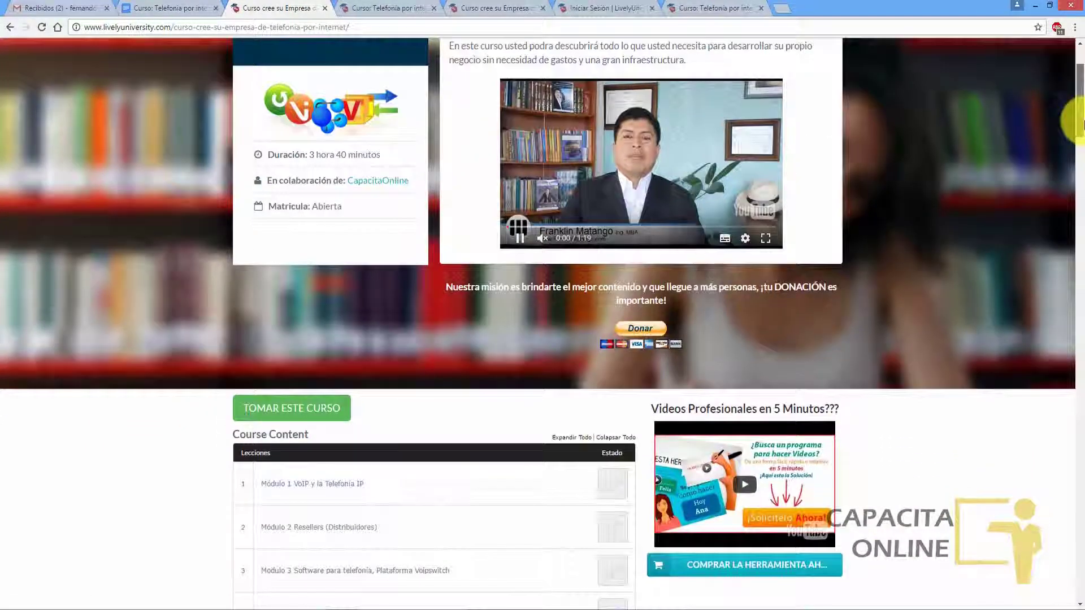
scroll(1078, 113, "up", 3)
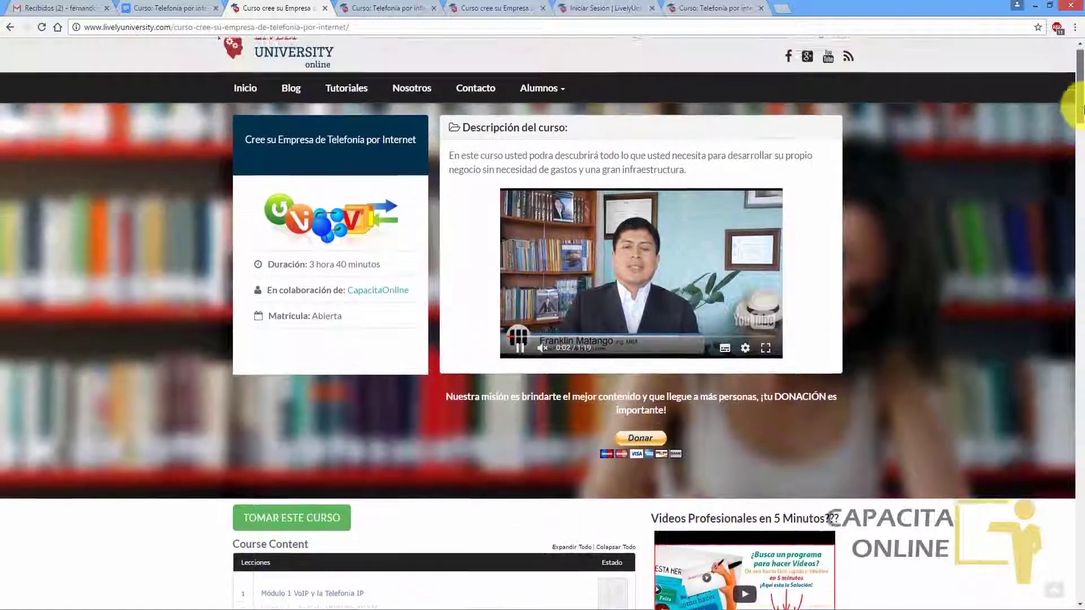
scroll(1077, 110, "down", 8)
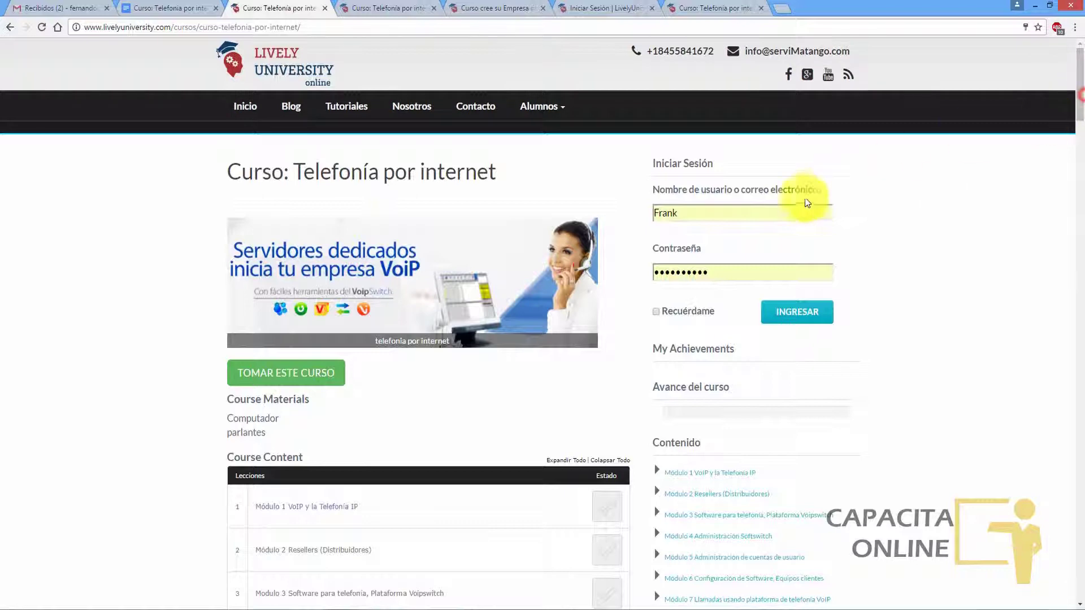
Step: Clear the prefilled login on the "Curso: Telefonía por internet" page and examine its take-course button, materials, lesson table and sidebar content
double_click(707, 214)
key("BackSpace")
scroll(763, 176, "down", 2)
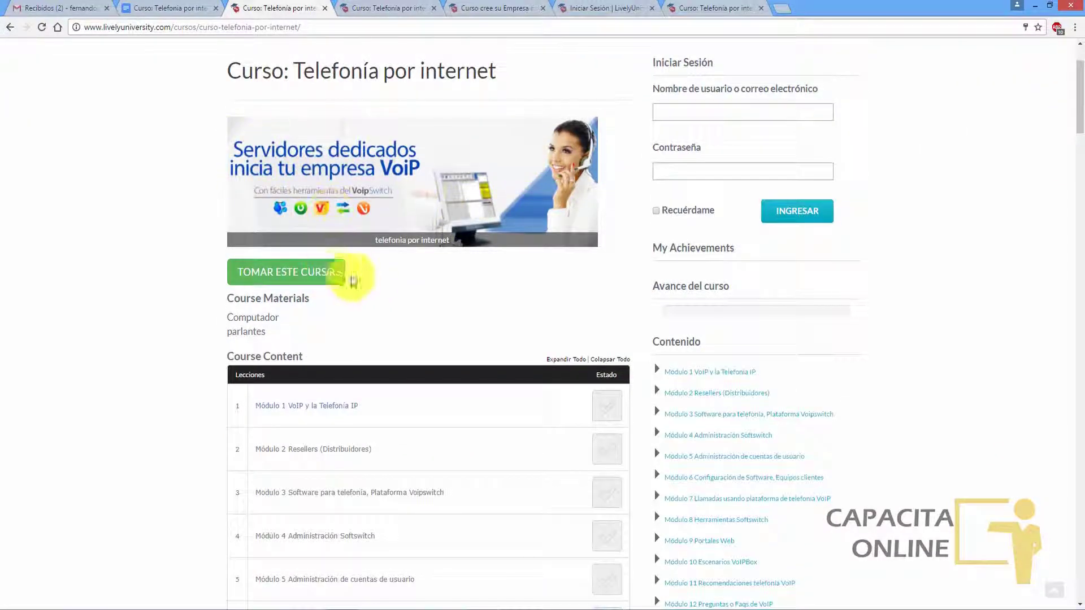
scroll(1074, 121, "down", 2)
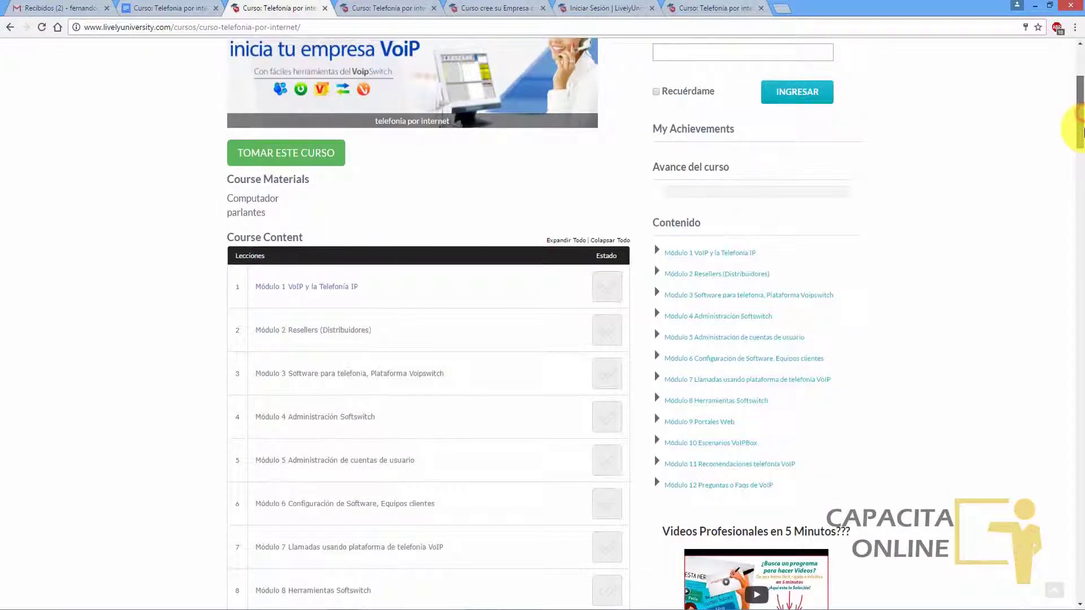
scroll(1074, 121, "up", 3)
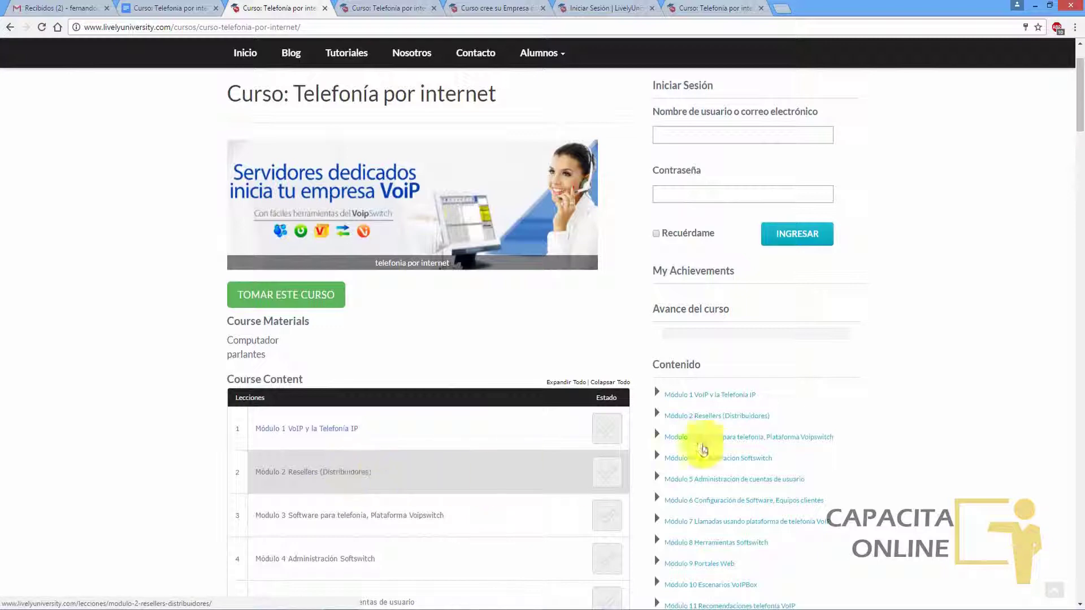
scroll(702, 449, "down", 4)
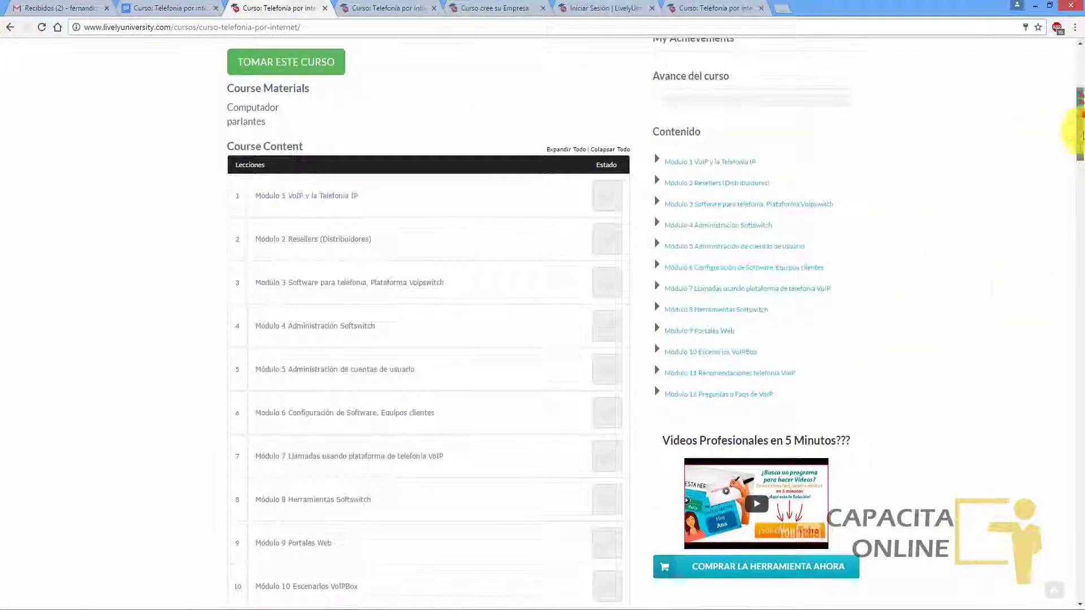
scroll(1072, 145, "down", 6)
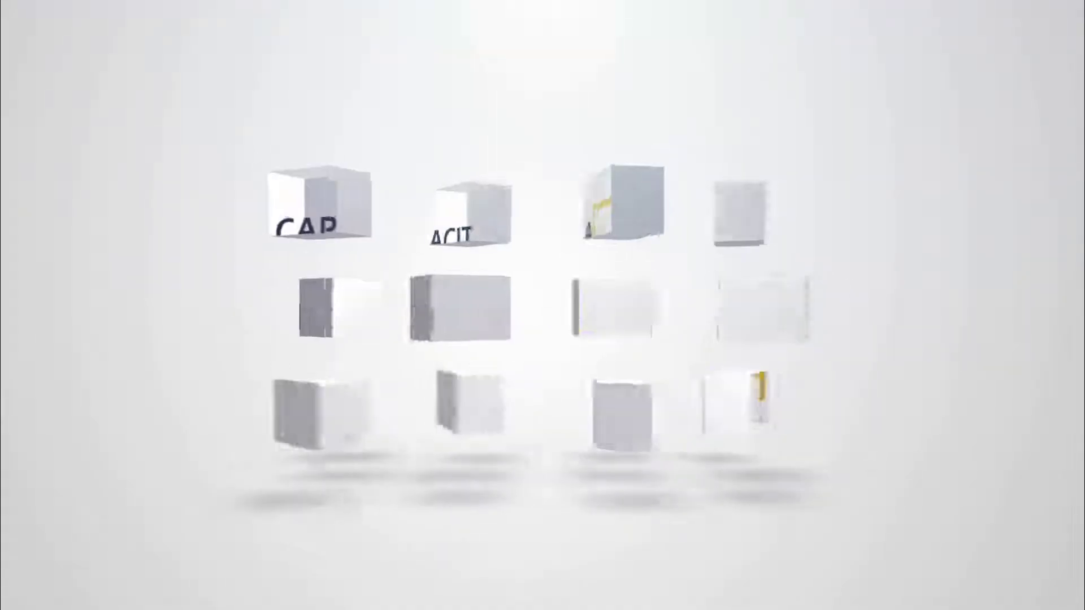